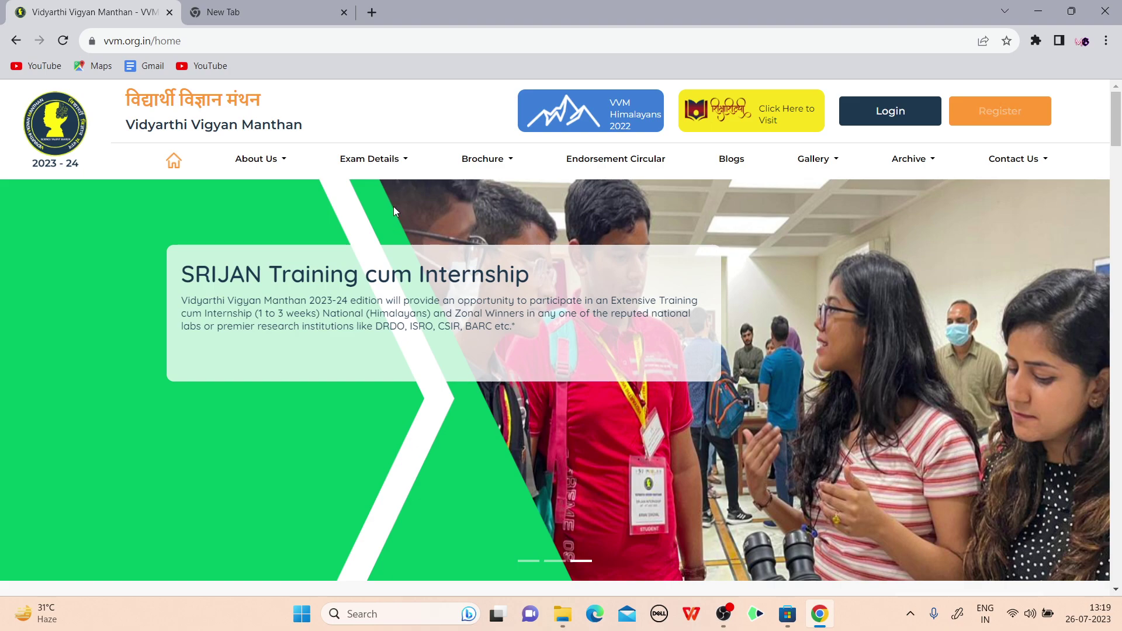
Bring up the Exam Details dropdown on the vvm.org.in home page
mouse_move(386, 175)
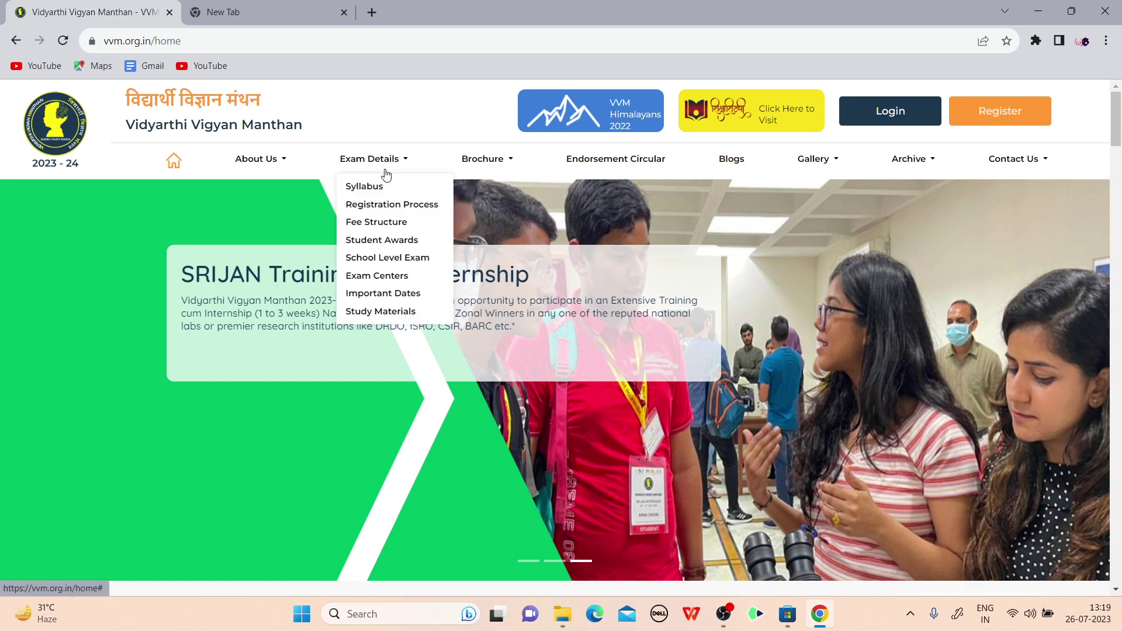
Open the Syllabus page and scroll through the exam table to the State Level Camp details
left_click(355, 188)
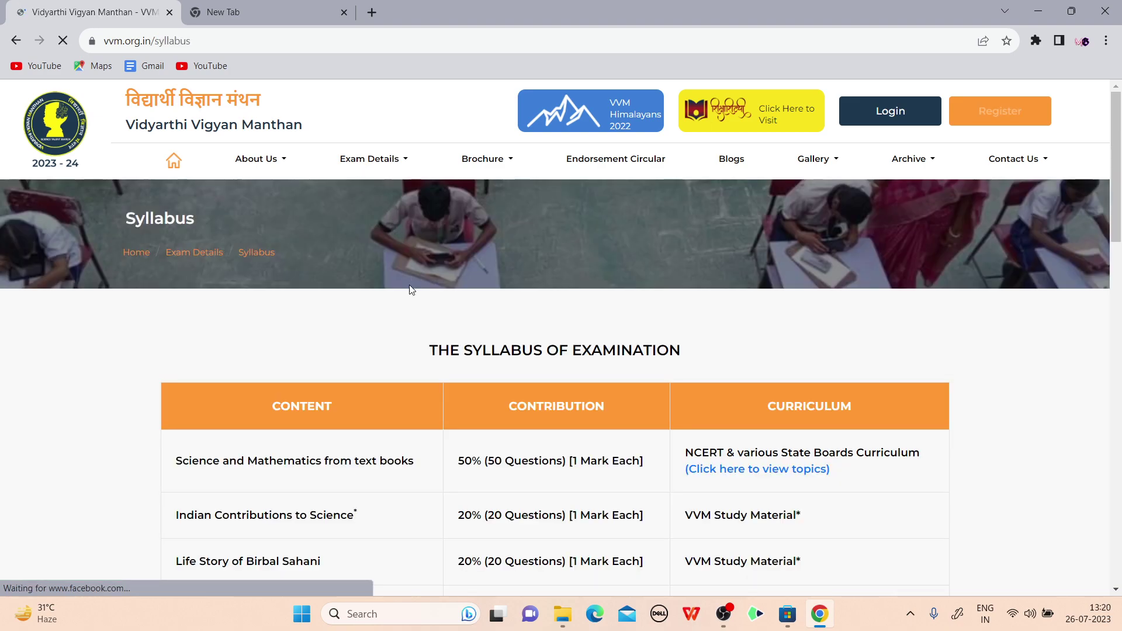
scroll(244, 352, "down", 3)
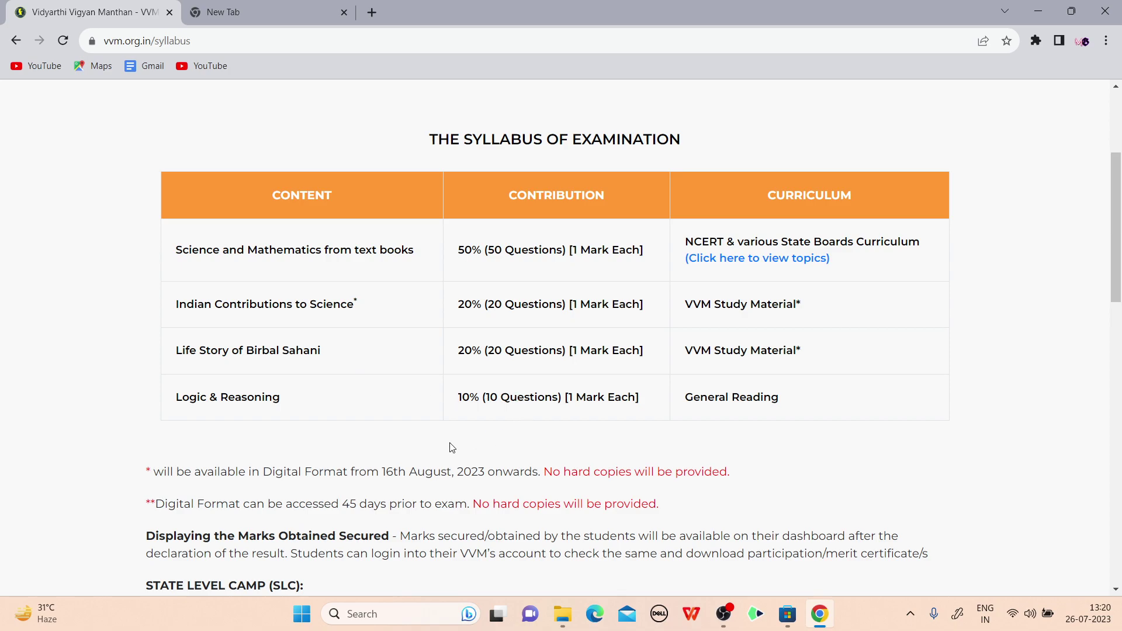
scroll(234, 461, "down", 3)
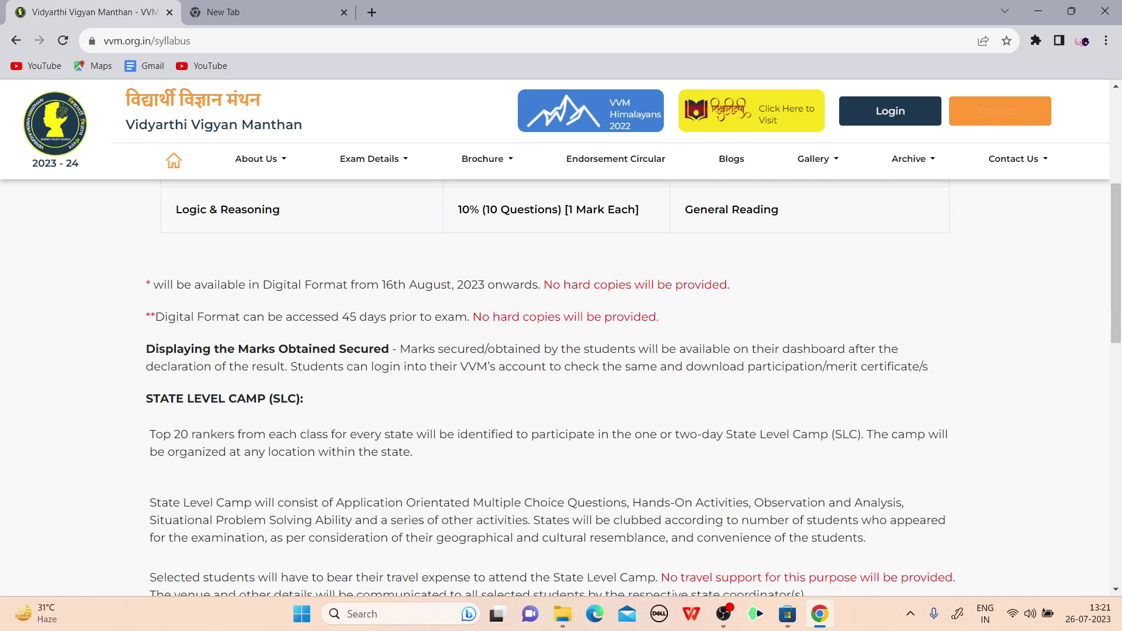
scroll(544, 271, "down", 2)
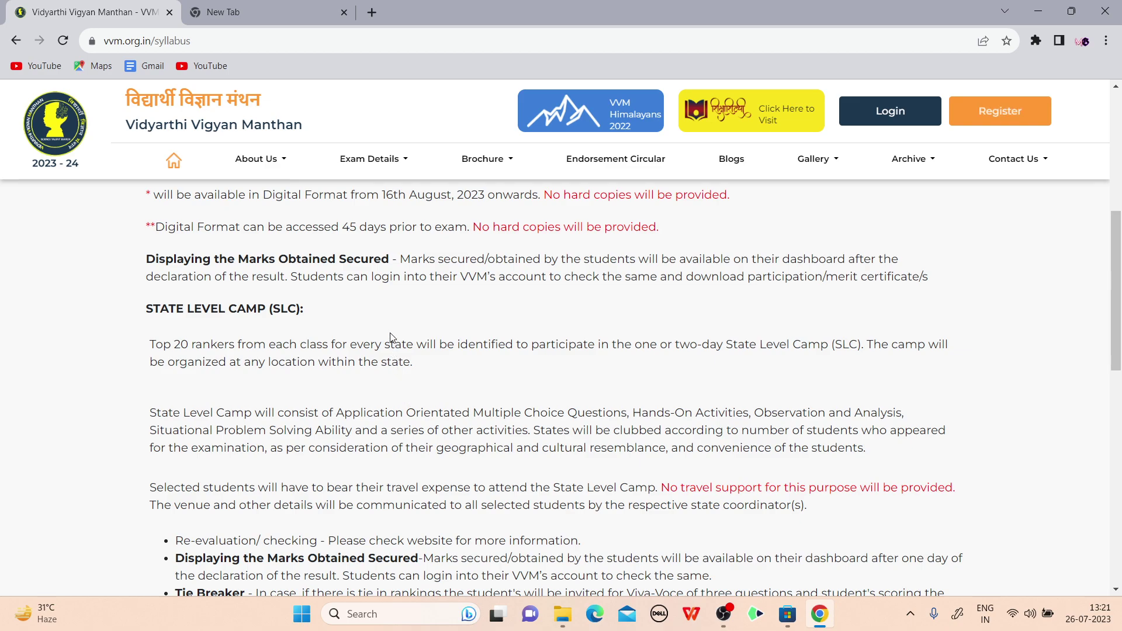
scroll(390, 337, "down", 1)
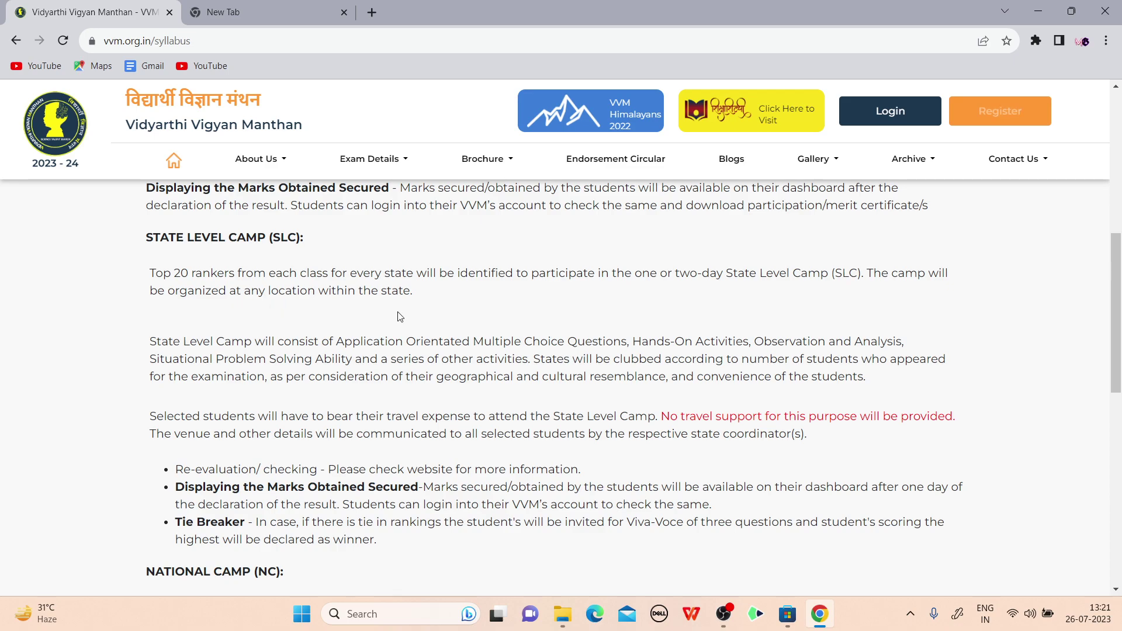
scroll(240, 263, "down", 2)
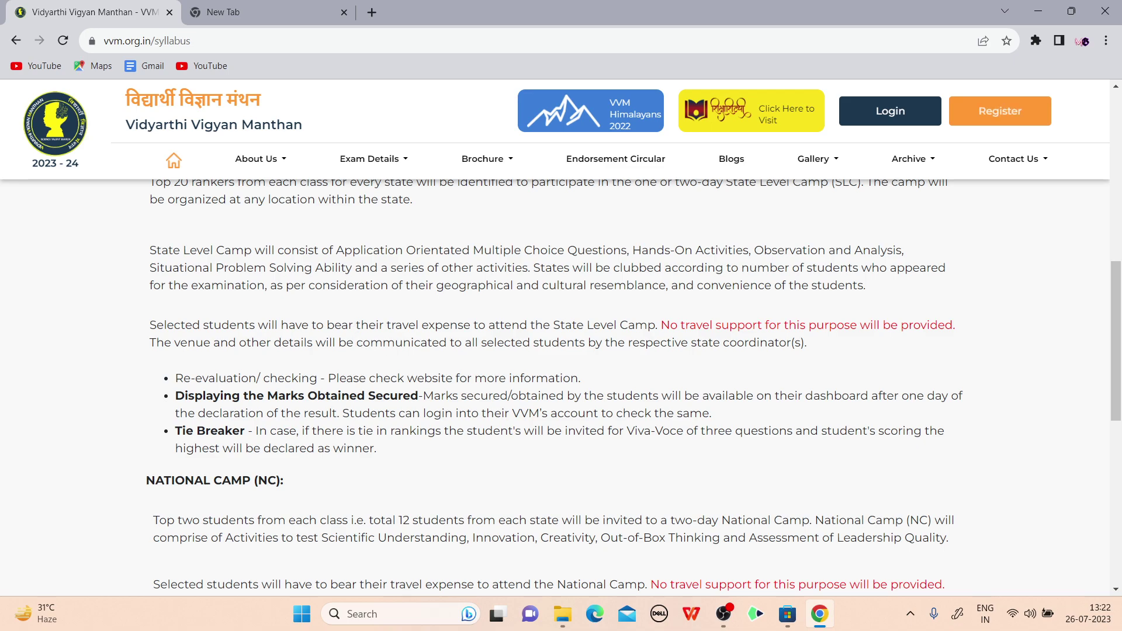
scroll(403, 292, "down", 1)
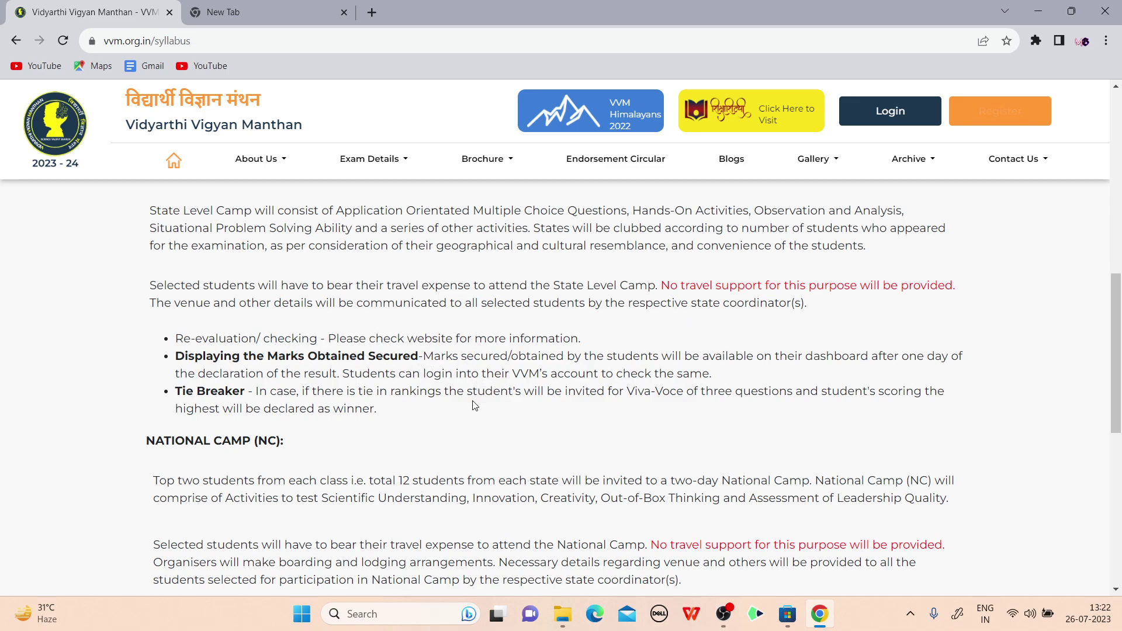
scroll(450, 408, "down", 1)
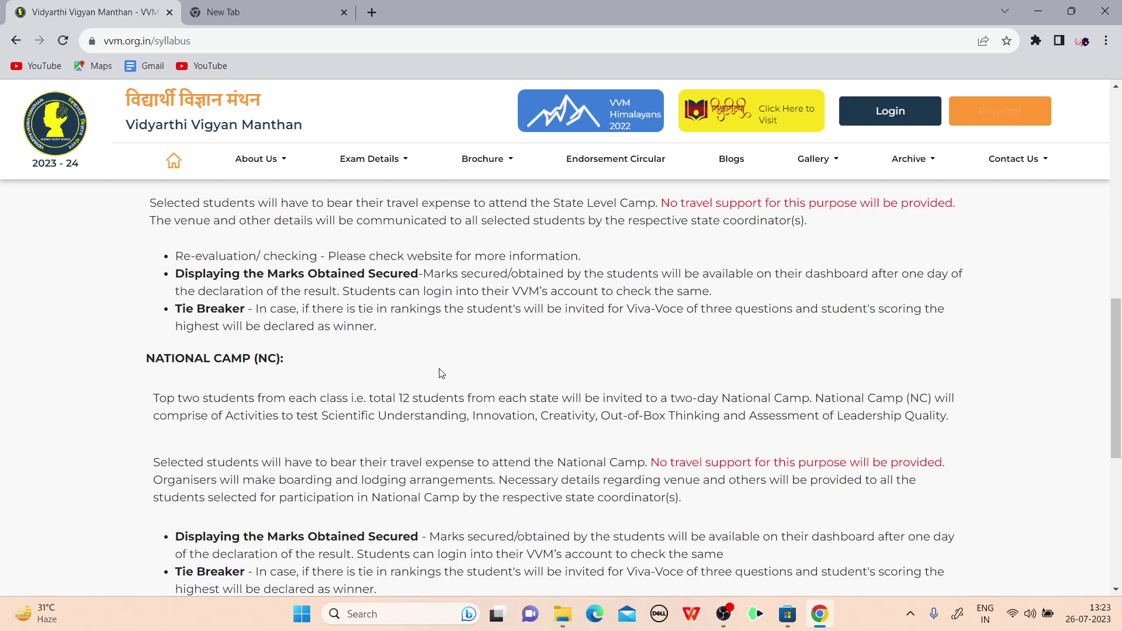
scroll(433, 351, "down", 1)
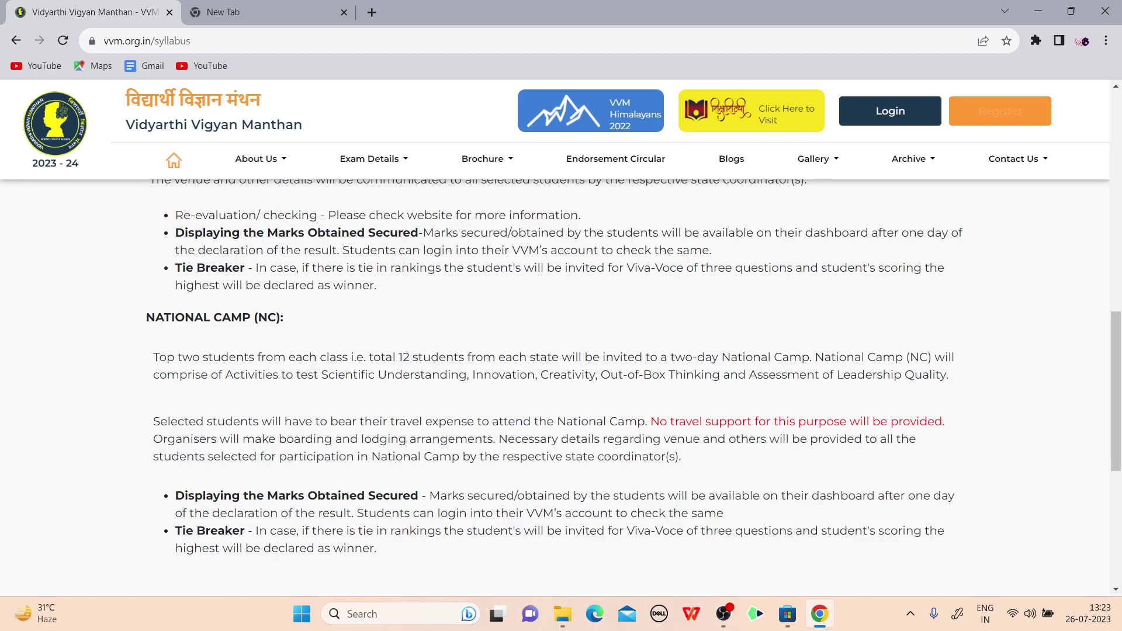
scroll(433, 313, "down", 1)
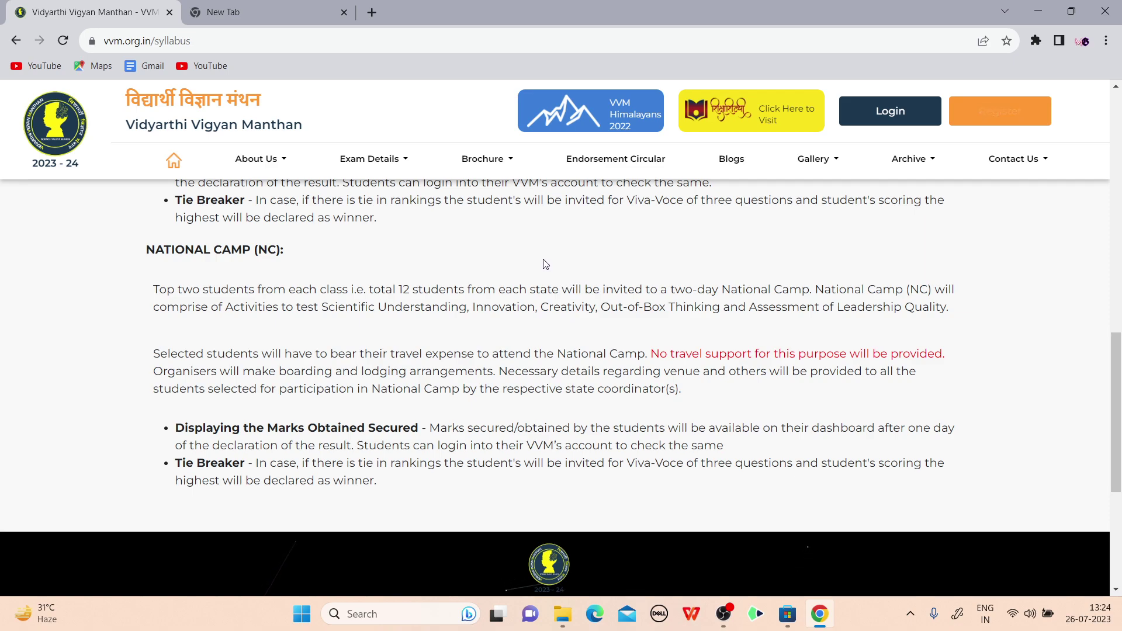
scroll(541, 264, "up", 4)
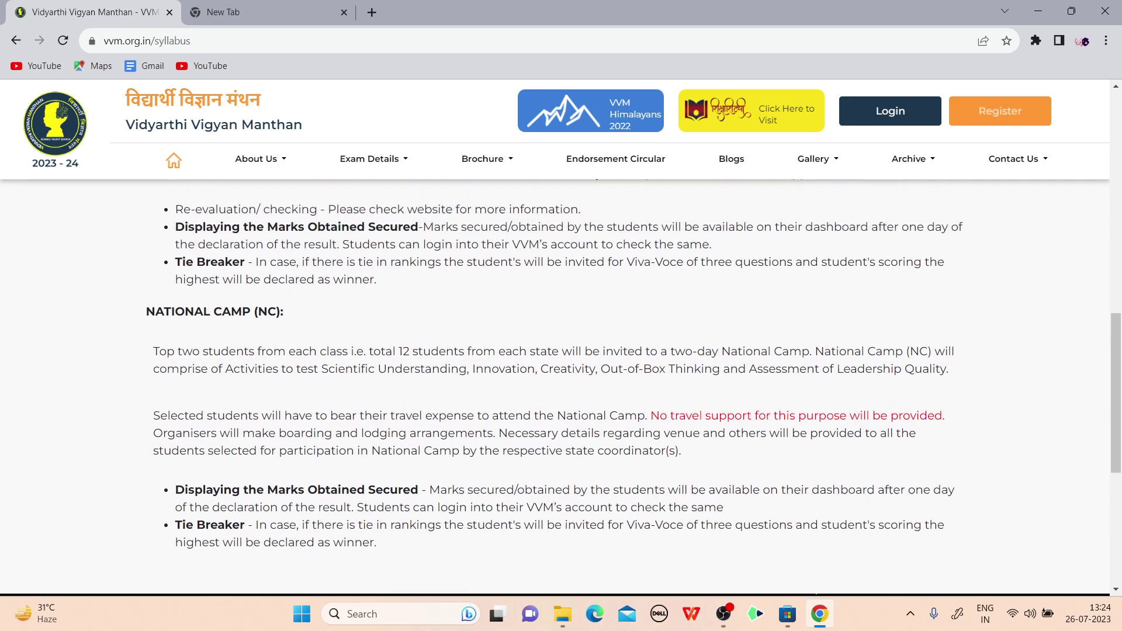
scroll(515, 316, "up", 10)
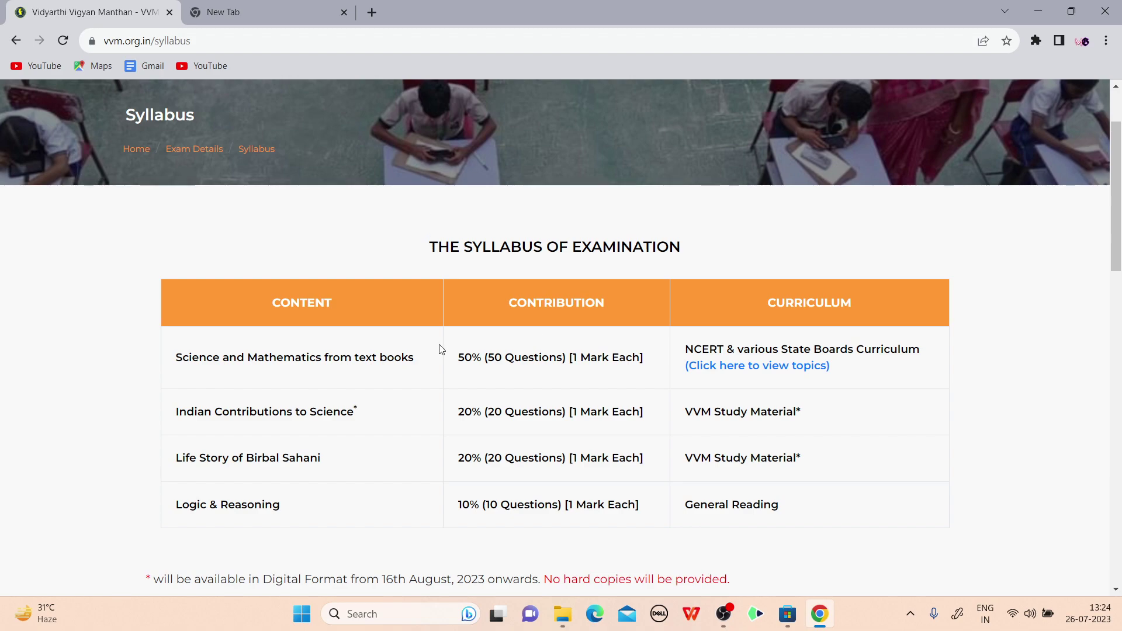
scroll(441, 349, "up", 2)
Open the Fee Structure page and review the Rs. 200 fee and Rs. 30 coordinator charge
left_click(379, 166)
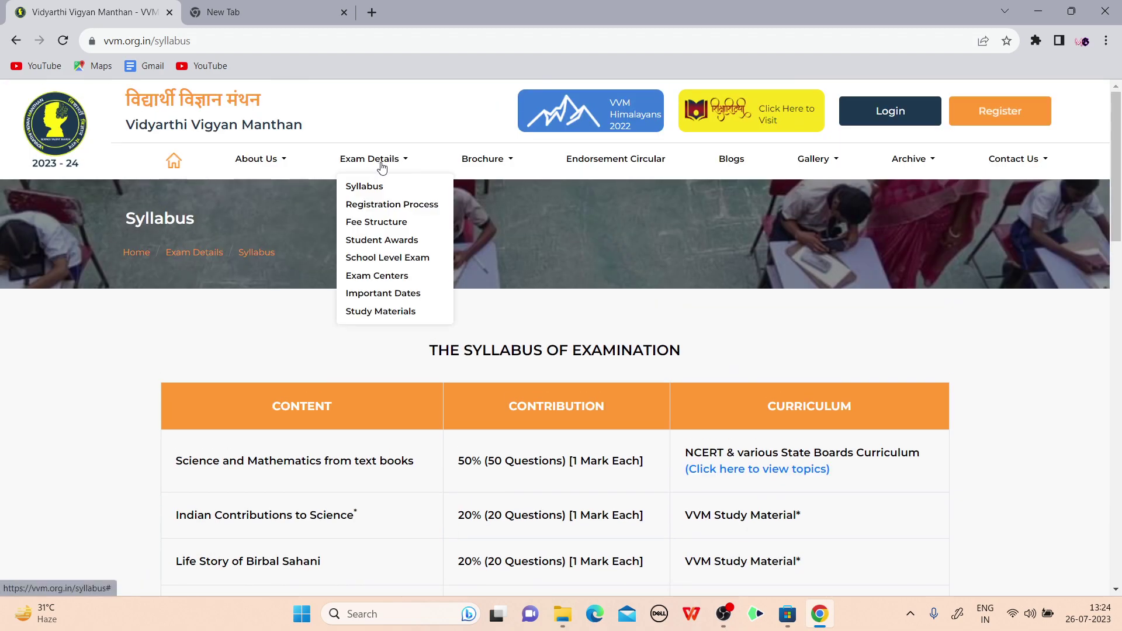
left_click(377, 223)
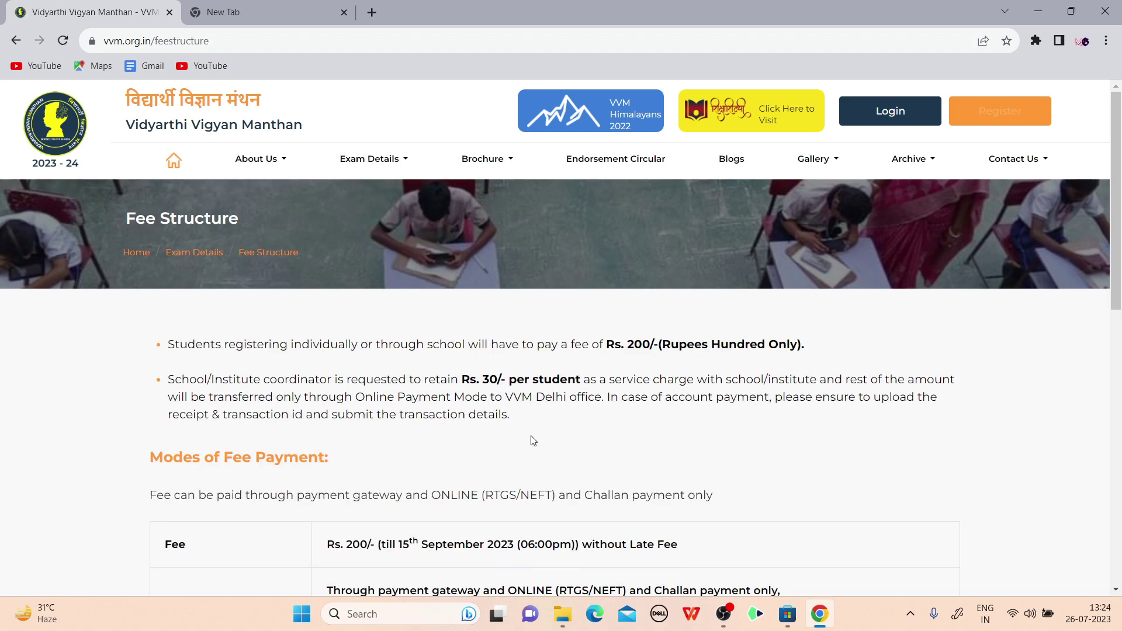
scroll(627, 292, "down", 2)
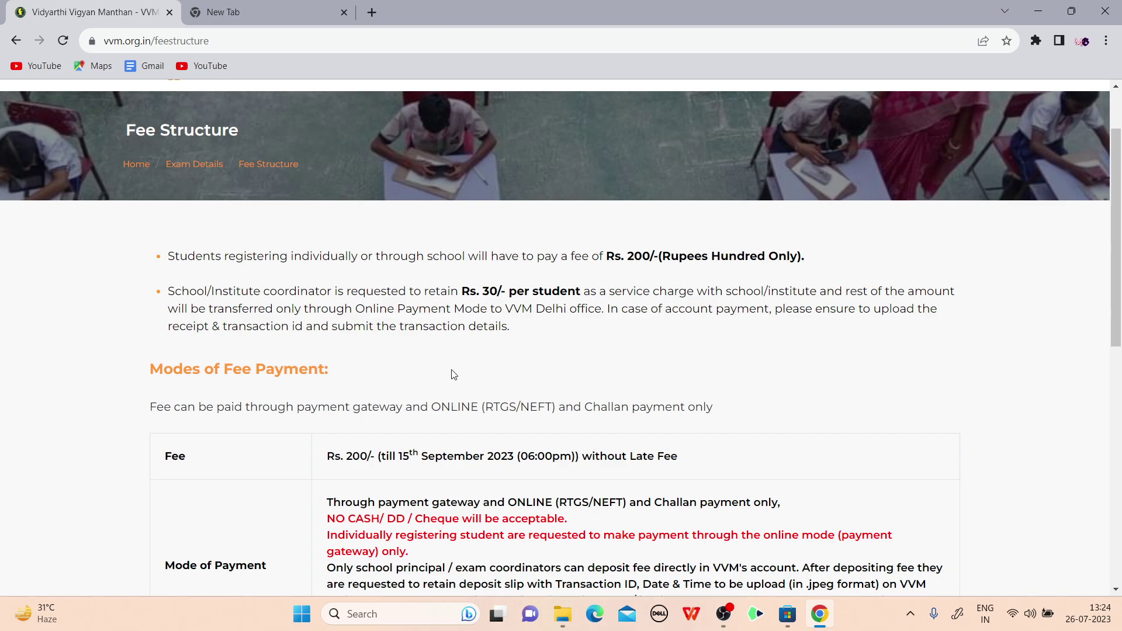
scroll(475, 280, "down", 5)
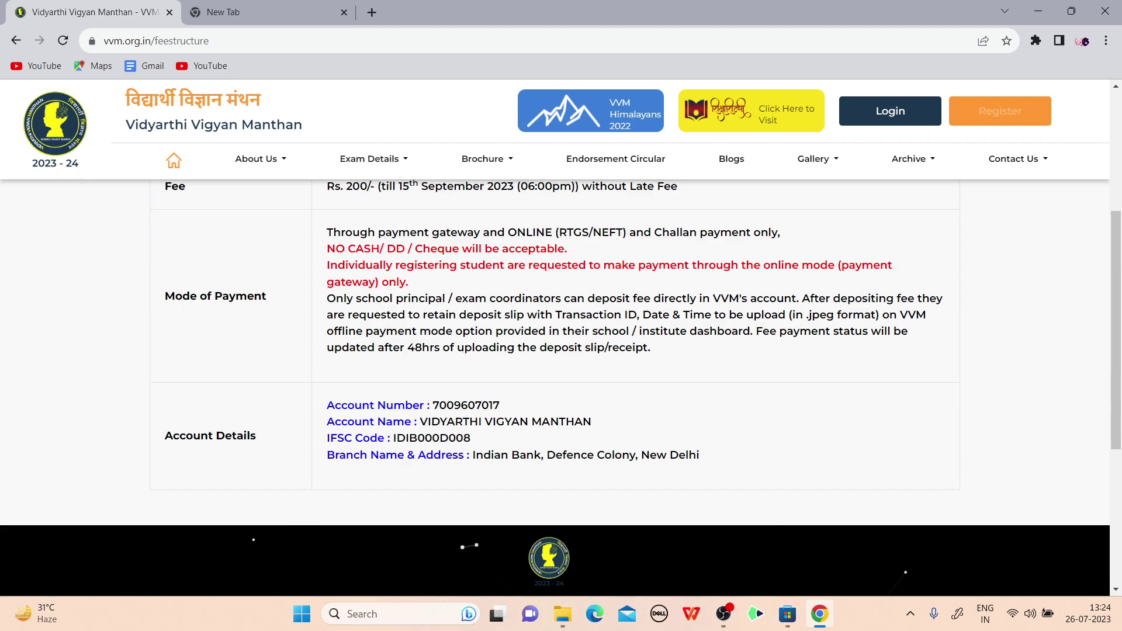
scroll(475, 280, "up", 4)
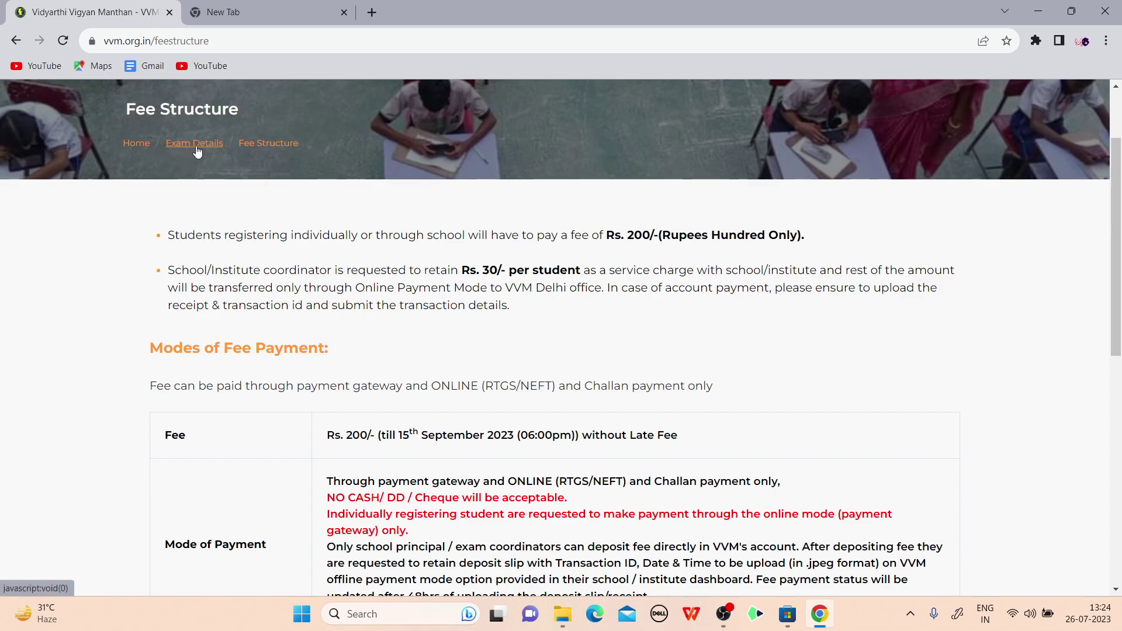
scroll(333, 186, "up", 2)
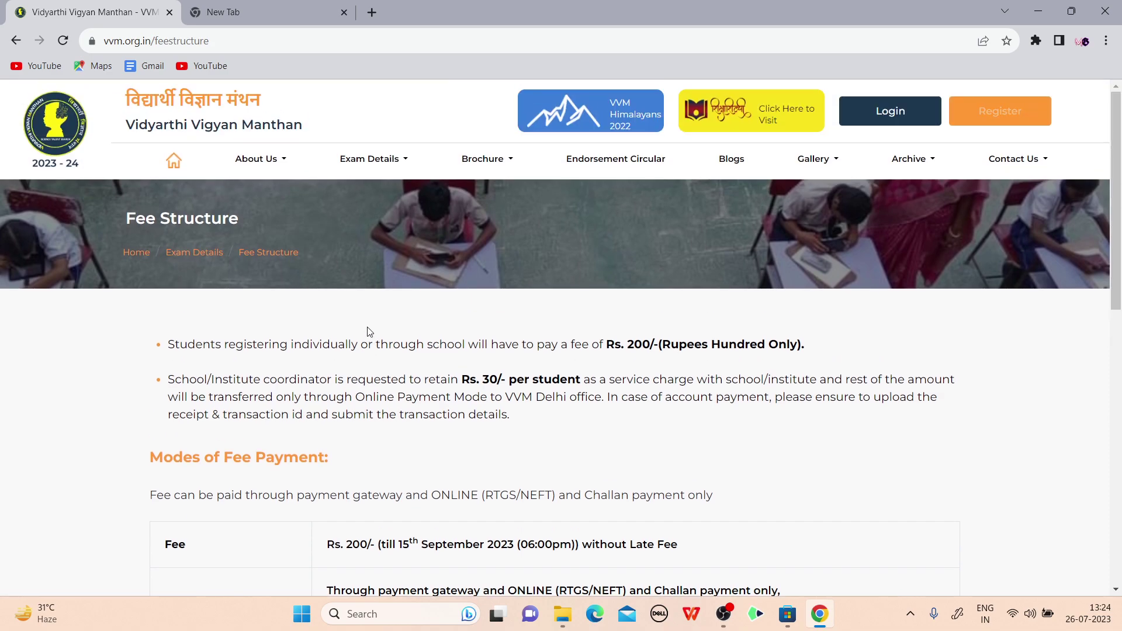
mouse_move(371, 163)
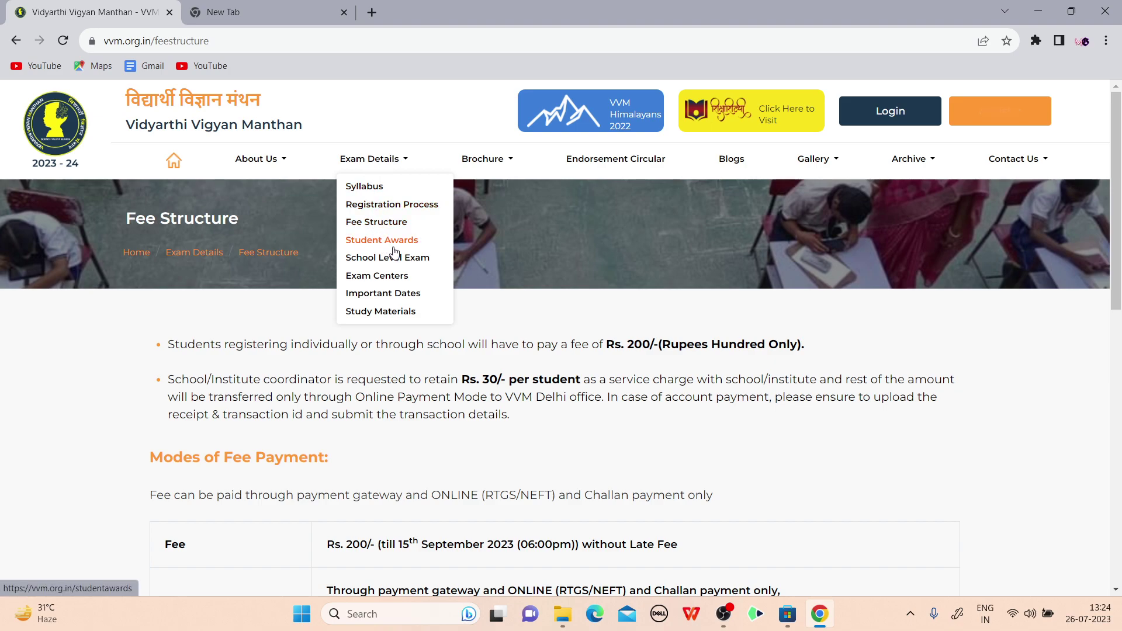
Open Student Awards and review reward levels from participation certificates to national winners
left_click(381, 239)
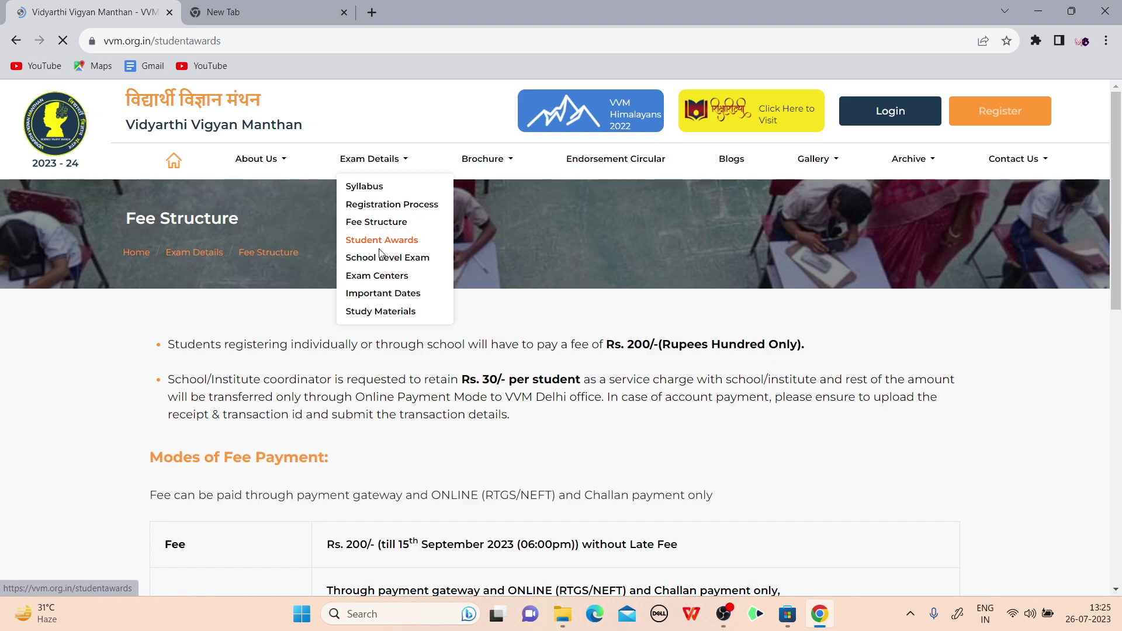
scroll(448, 497, "down", 5)
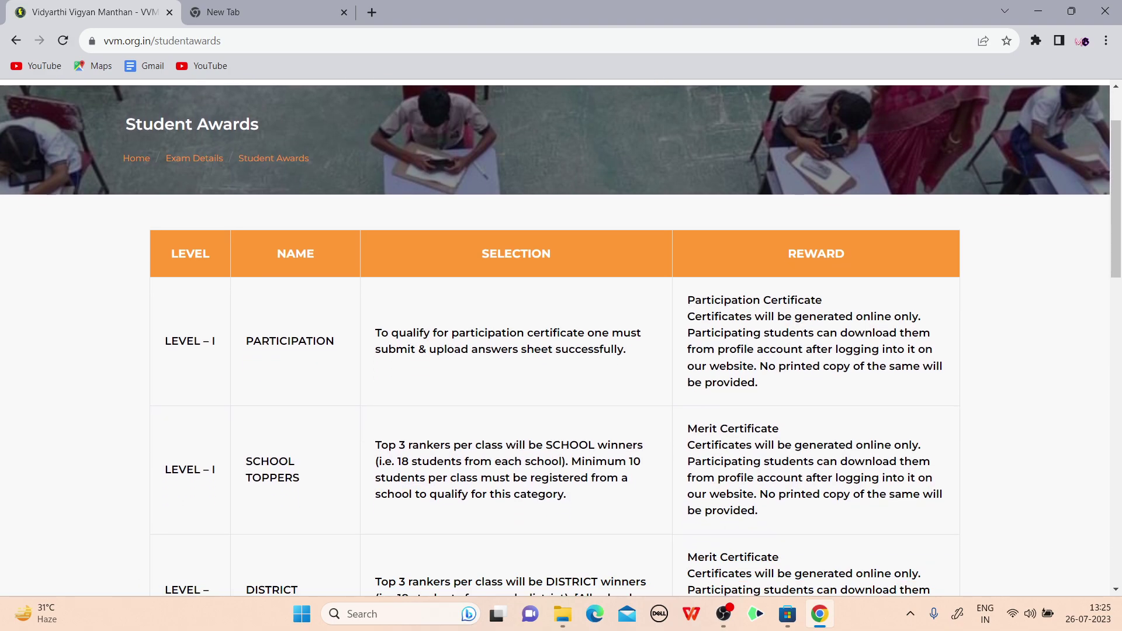
scroll(271, 325, "up", 3)
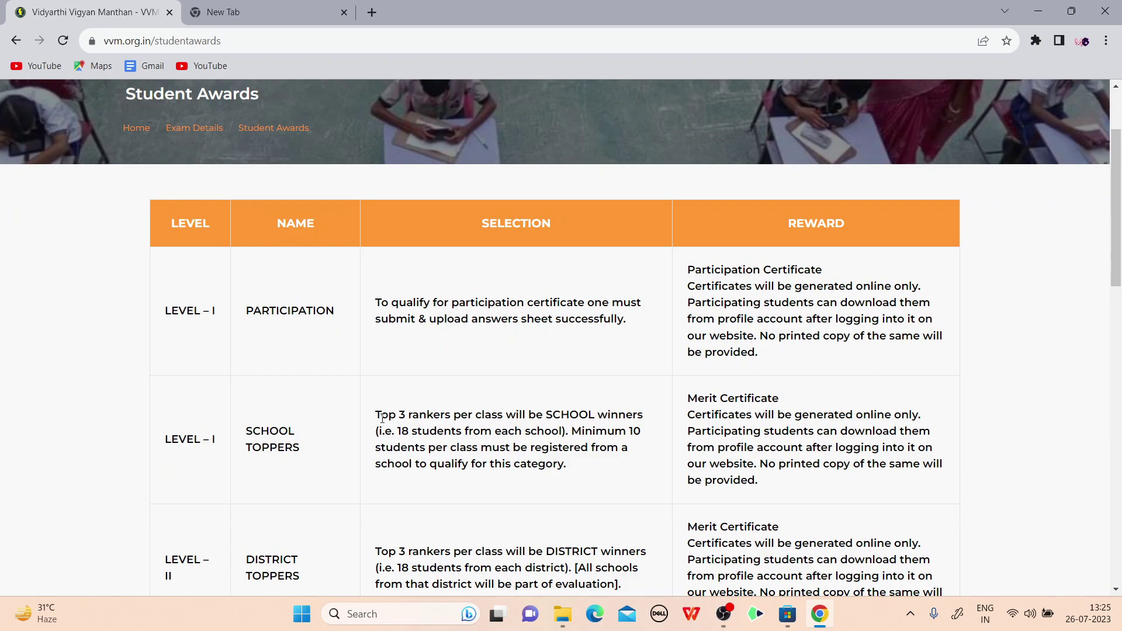
scroll(347, 307, "down", 3)
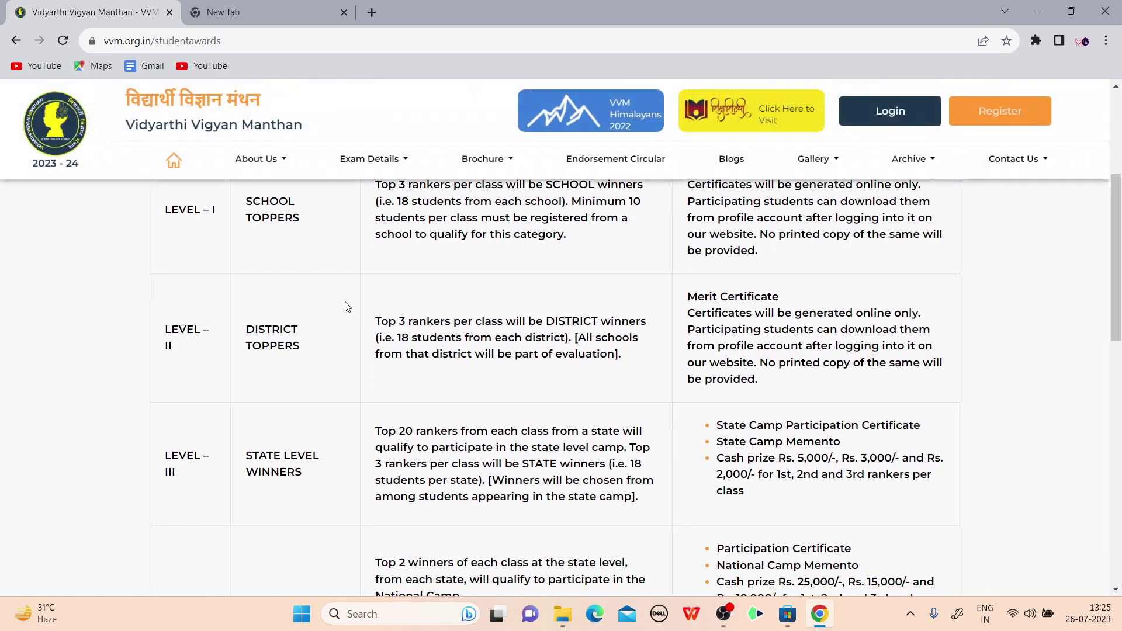
scroll(347, 307, "up", 2)
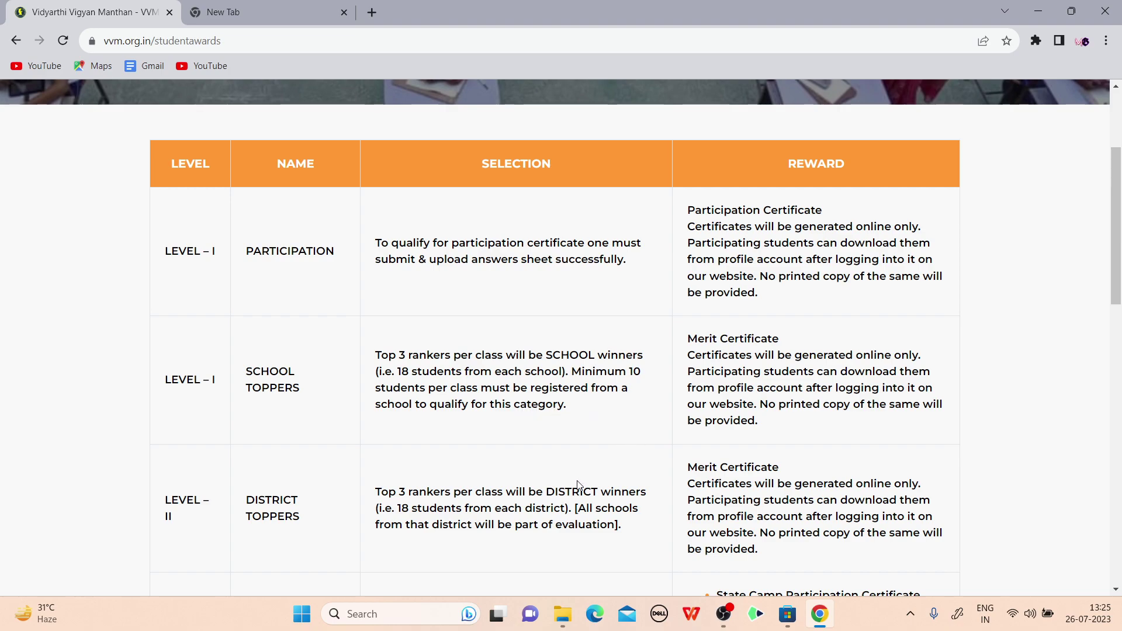
scroll(569, 365, "down", 3)
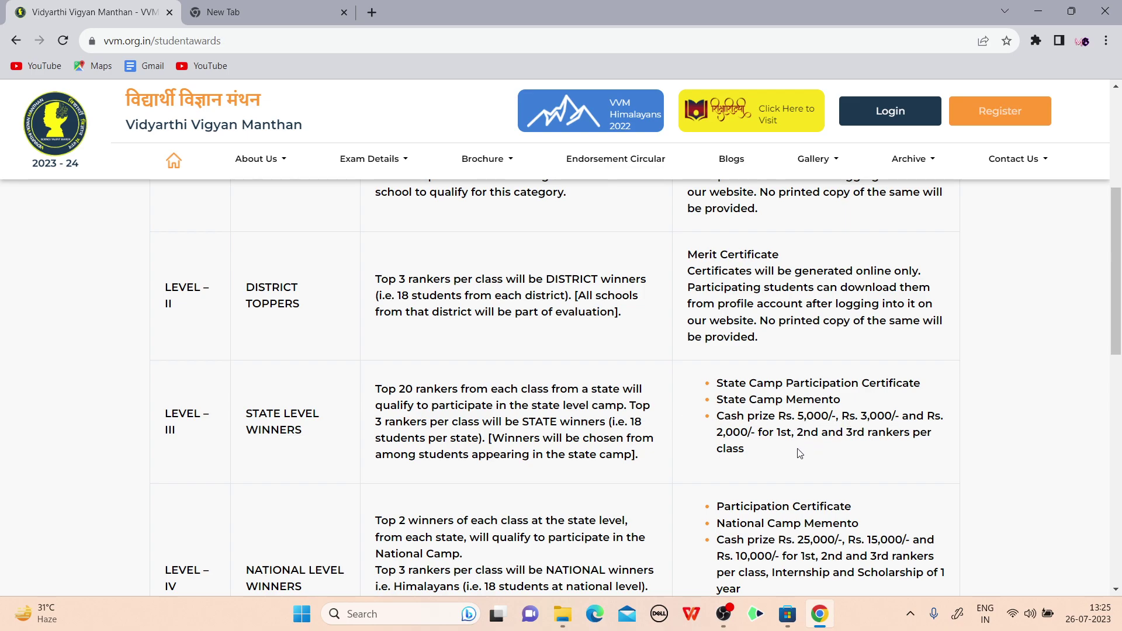
scroll(562, 509, "down", 3)
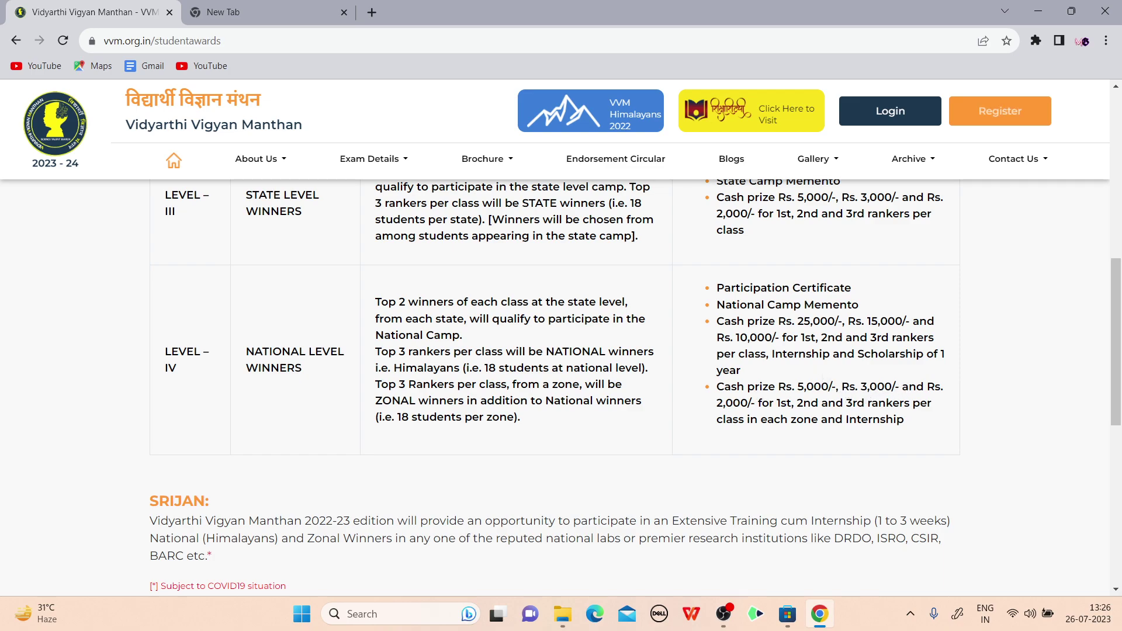
scroll(823, 381, "up", 2)
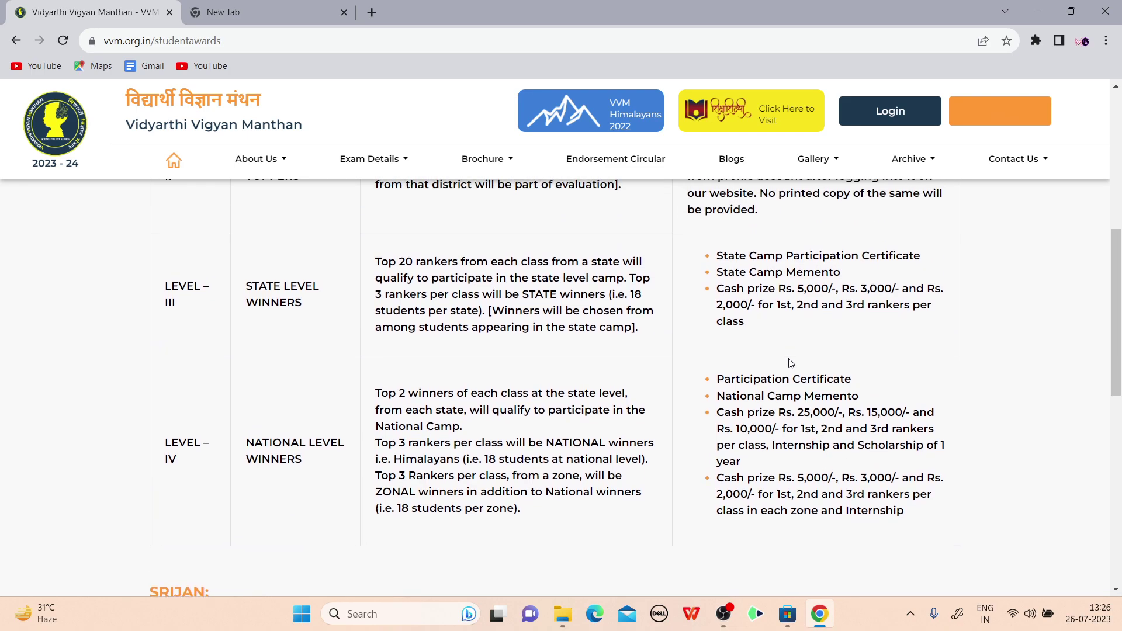
scroll(791, 363, "up", 4)
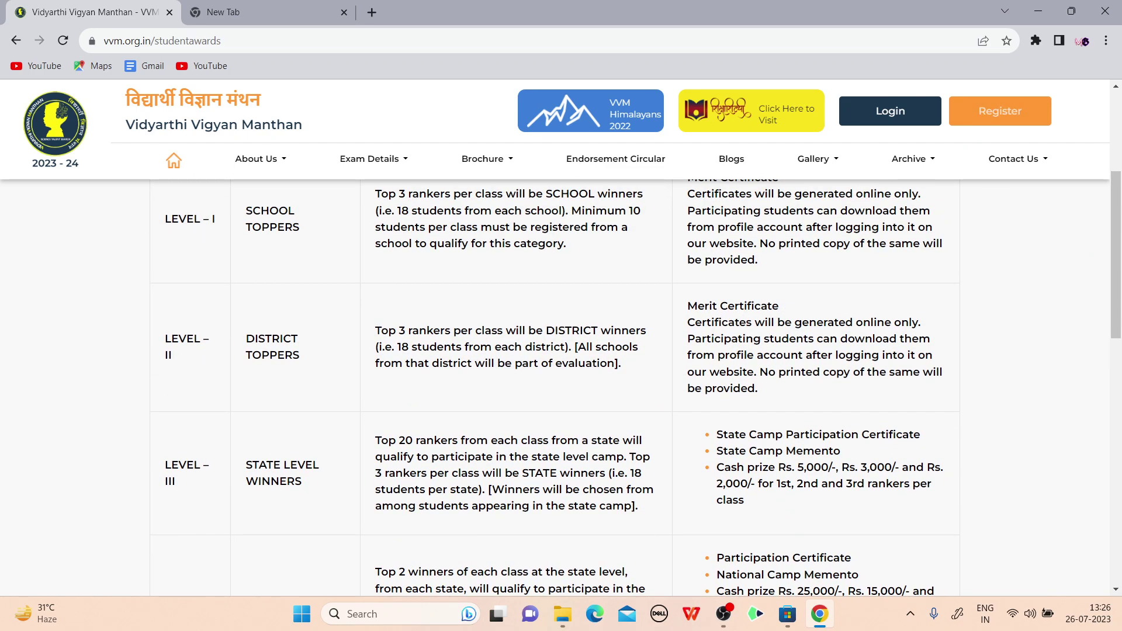
scroll(371, 285, "up", 5)
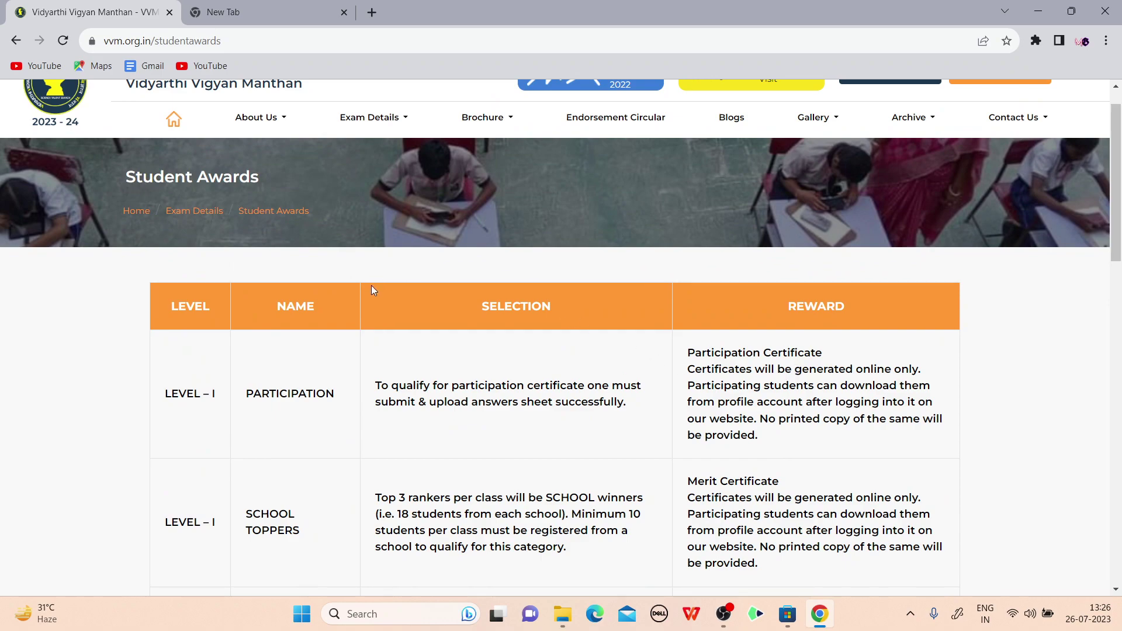
scroll(350, 212, "up", 1)
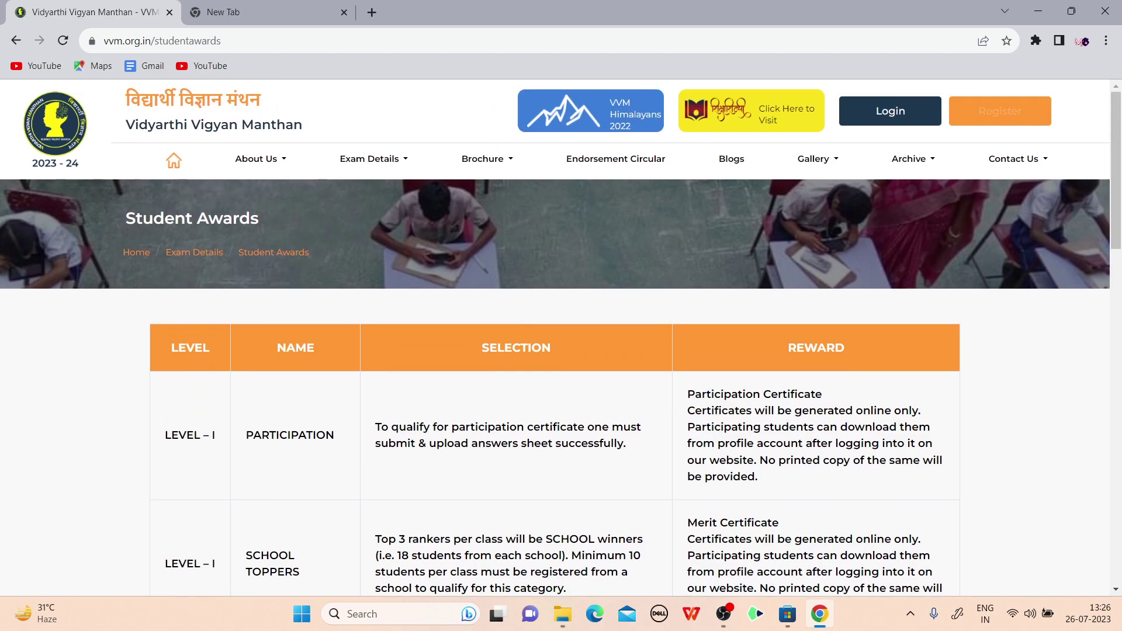
mouse_move(369, 158)
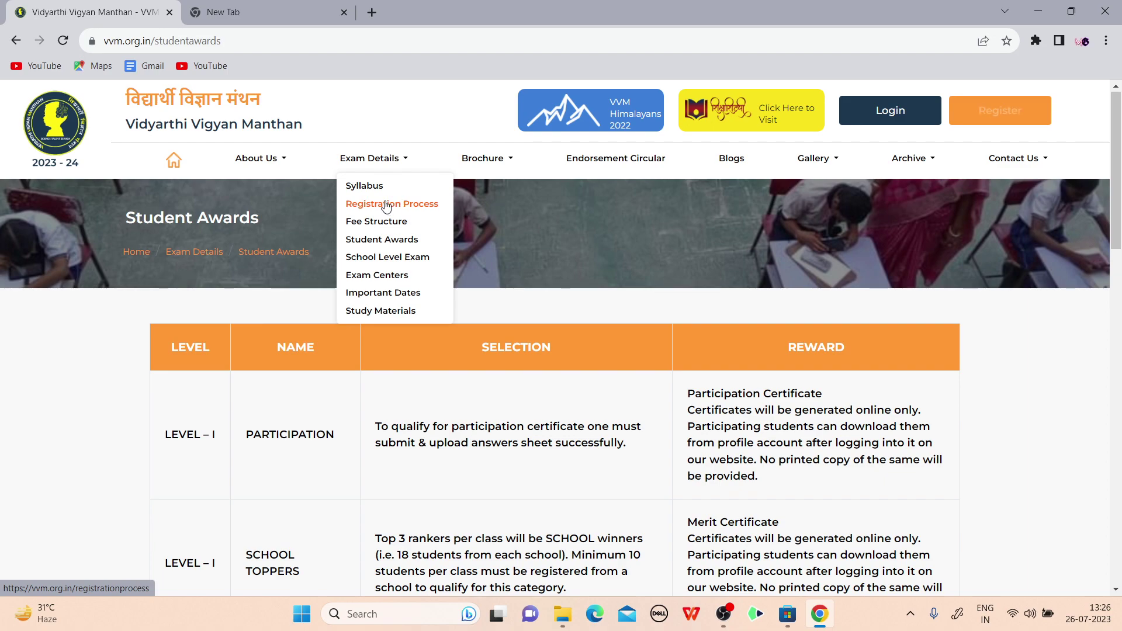
Open the Registration Process page showing the 29th or 30th October 2023 exam dates
left_click(389, 206)
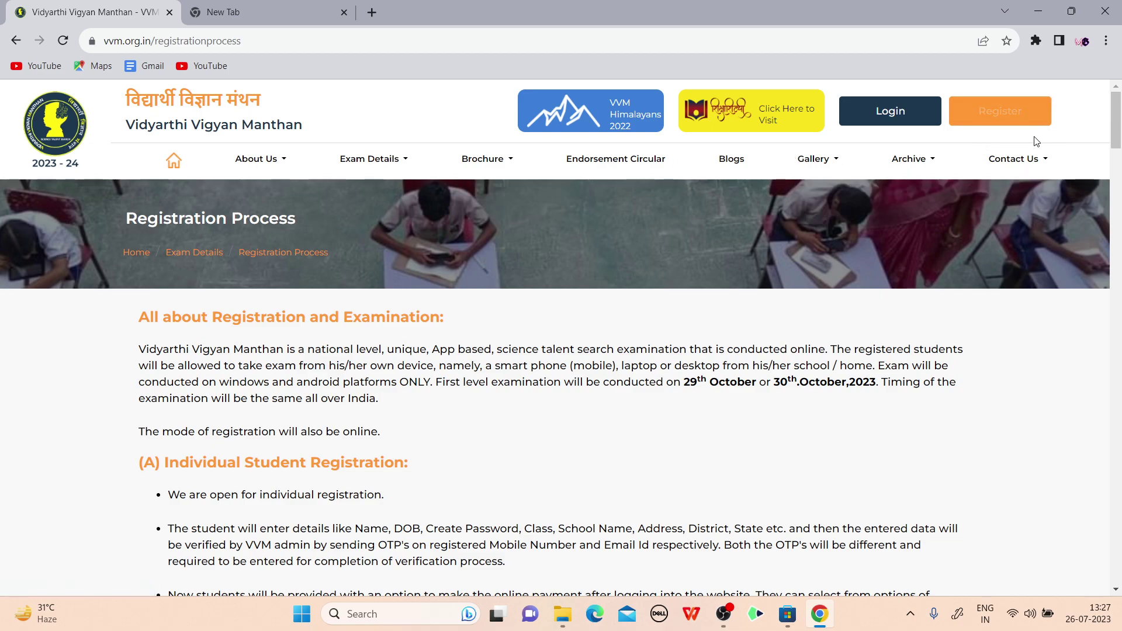
Go to the Register page and choose Individual Student Registration
left_click(1002, 118)
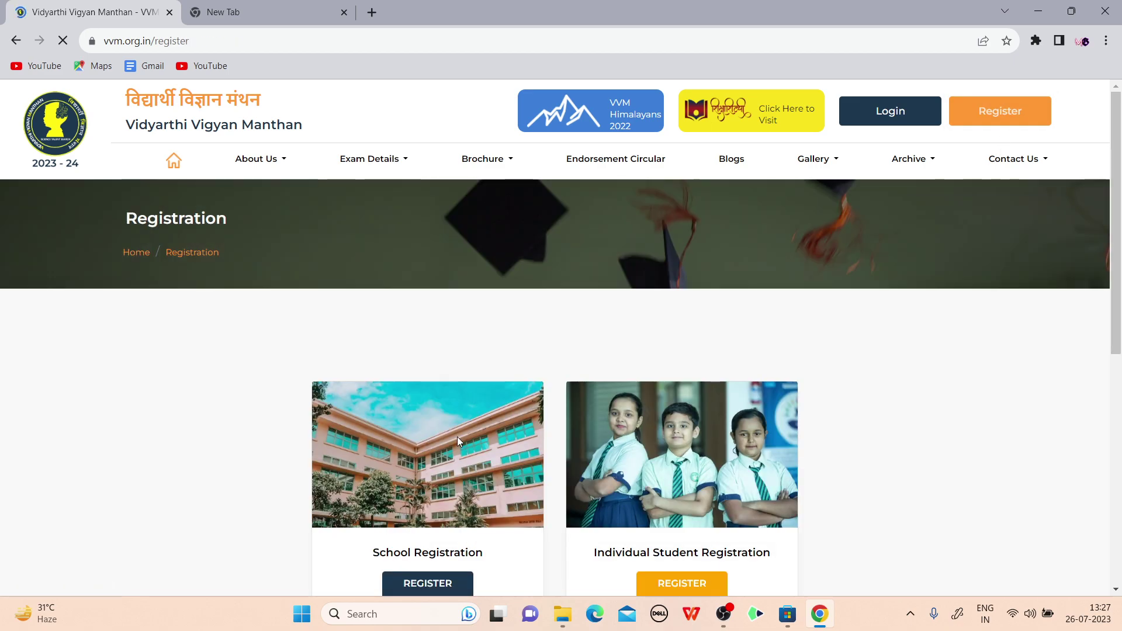
scroll(444, 351, "down", 3)
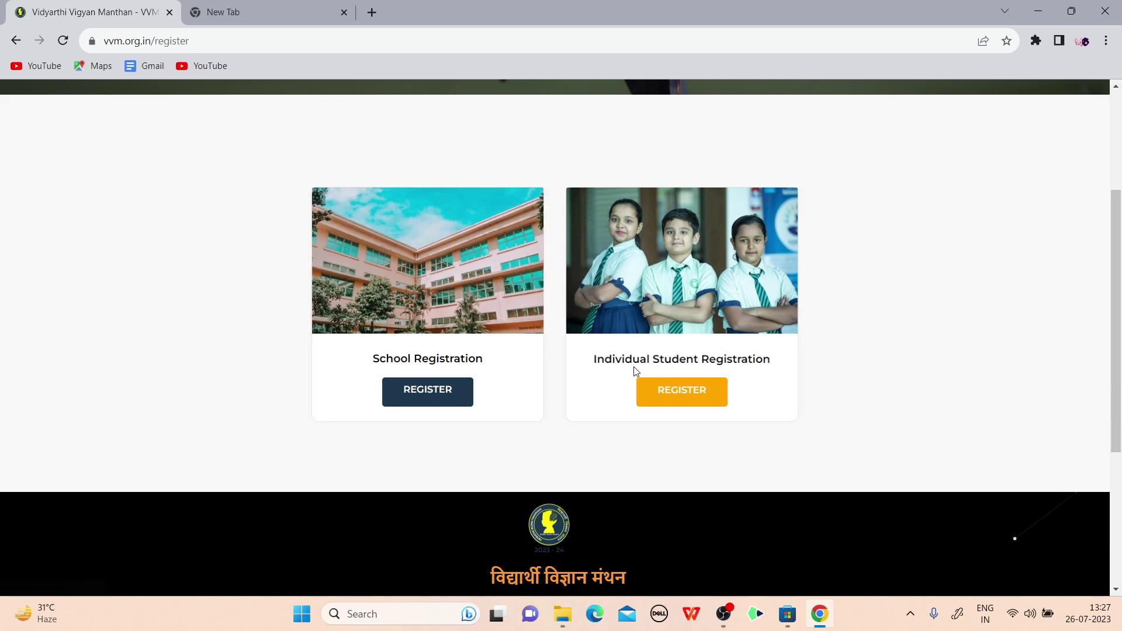
left_click(688, 397)
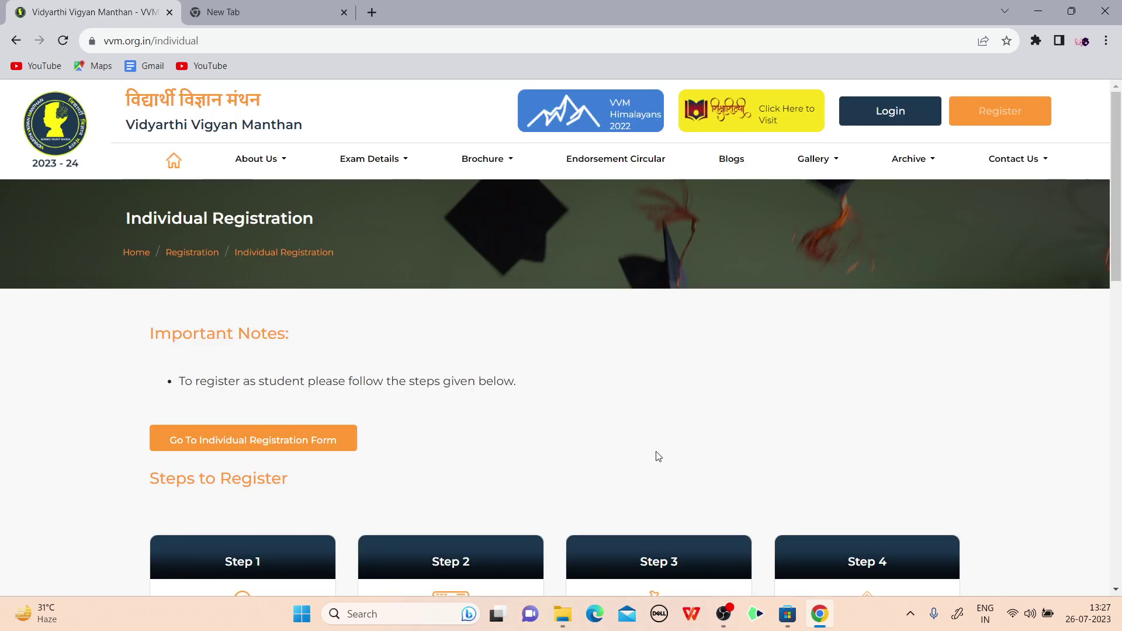
Scroll through the eight Steps to Register cards, from student details to ₹200 payment
scroll(877, 476, "down", 2)
scroll(588, 268, "down", 1)
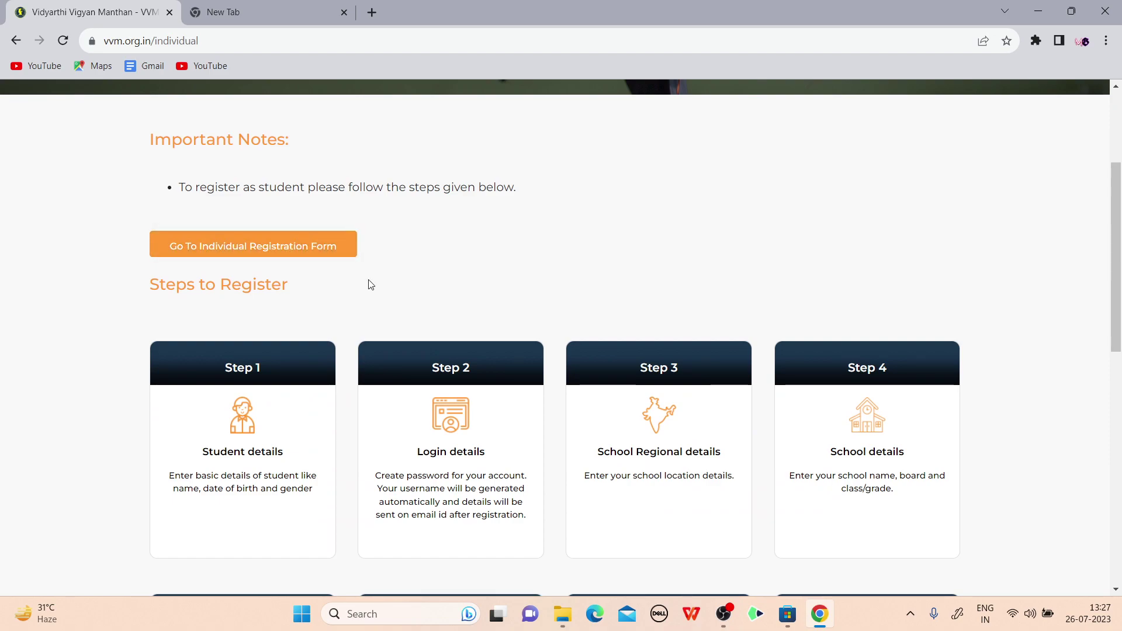
scroll(427, 300, "down", 3)
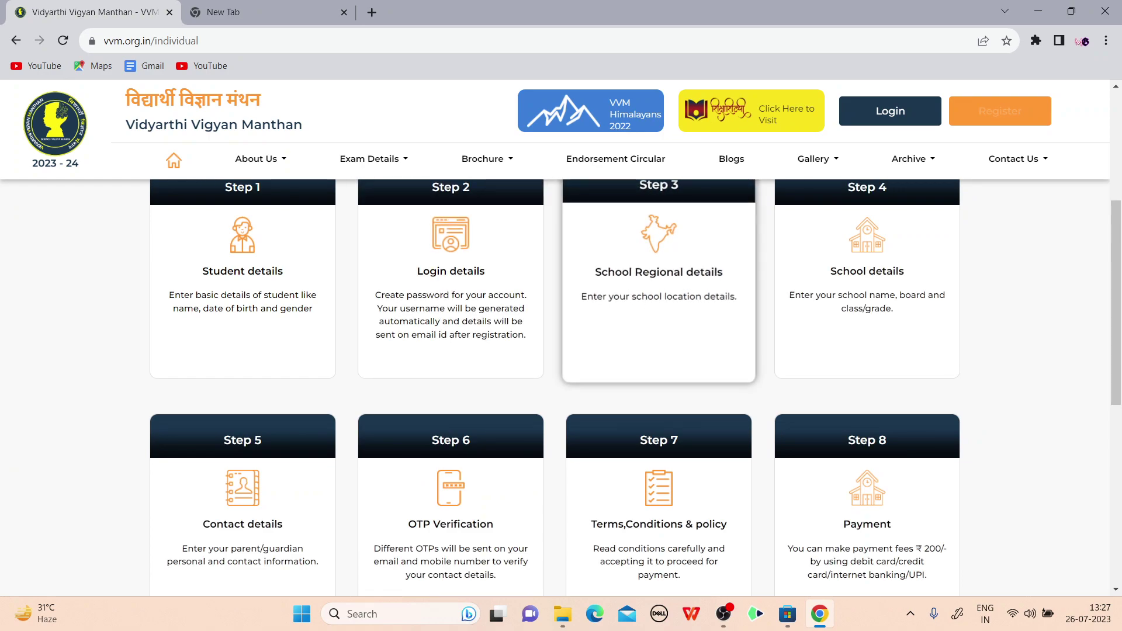
scroll(656, 327, "up", 1)
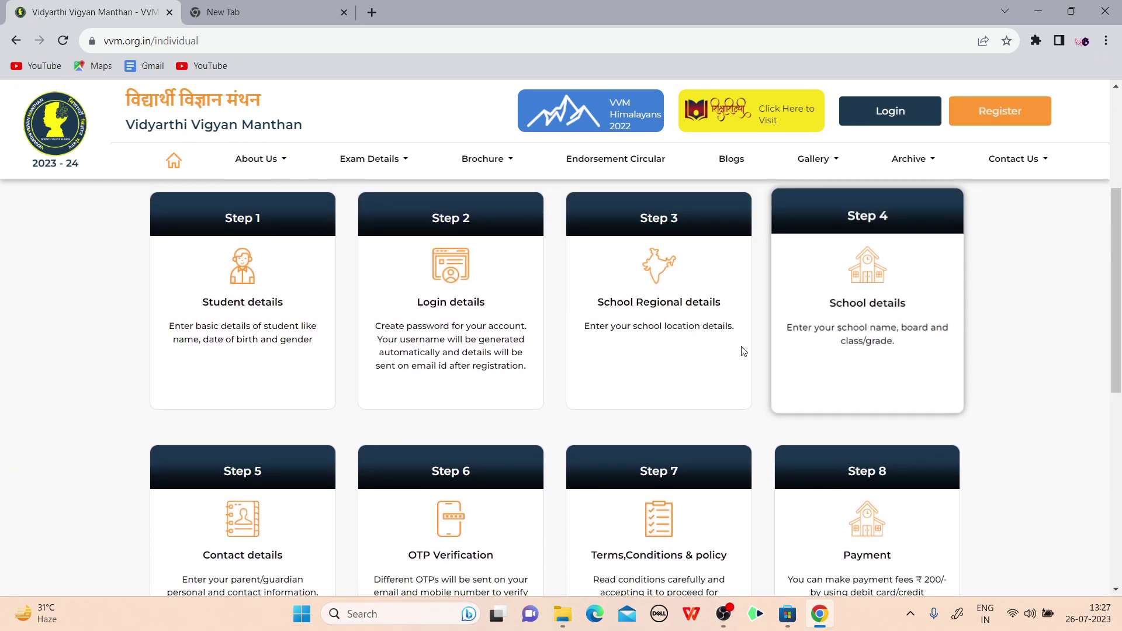
scroll(303, 405, "down", 2)
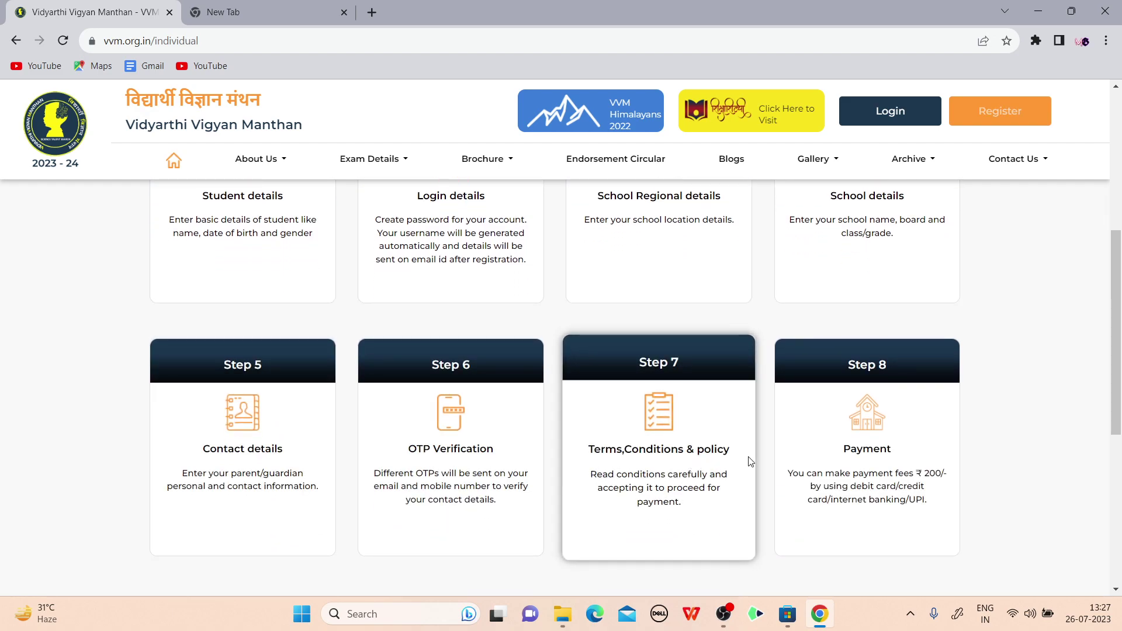
scroll(818, 444, "down", 2)
scroll(818, 444, "down", 2)
scroll(812, 416, "up", 10)
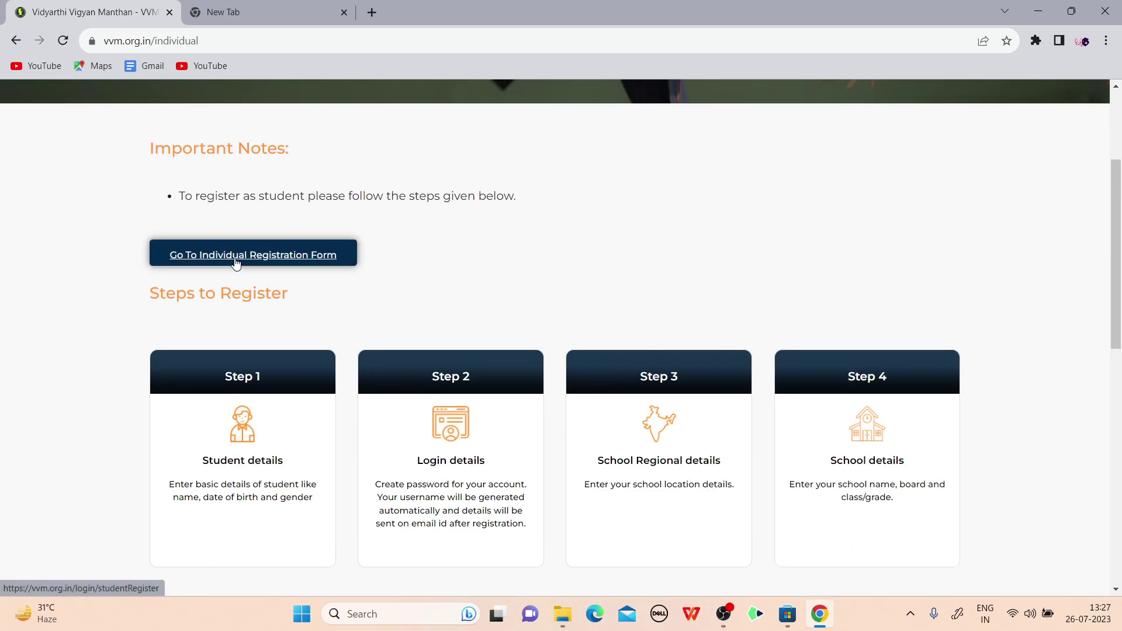
Open the individual form, enter the student's full name and set birth date 3 January 2001
left_click(235, 259)
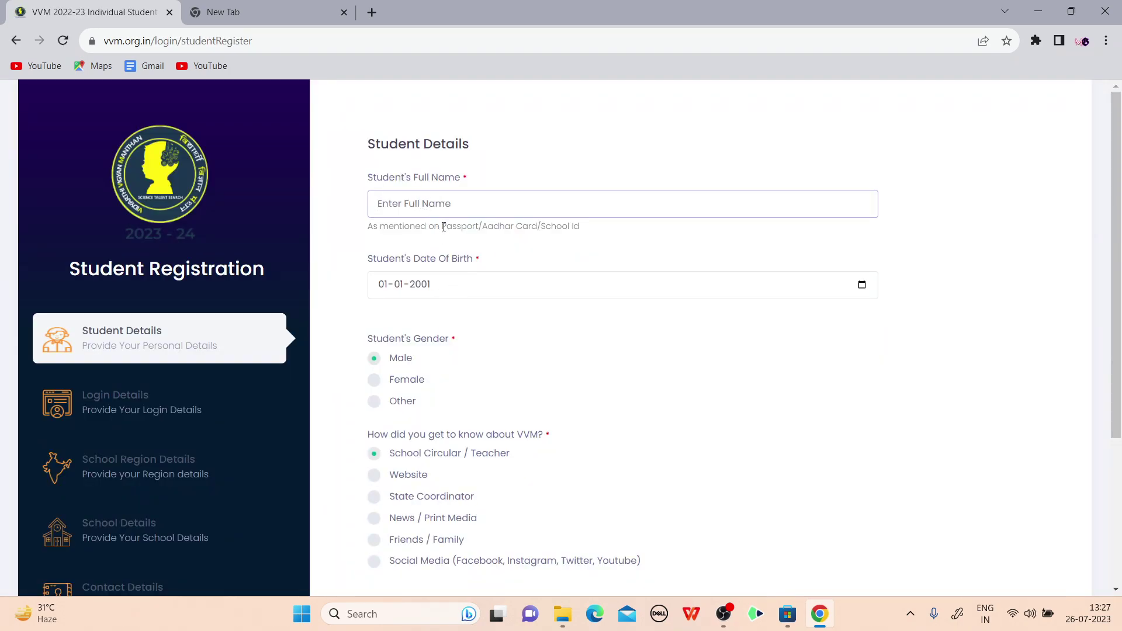
type("Xyz")
left_click(460, 284)
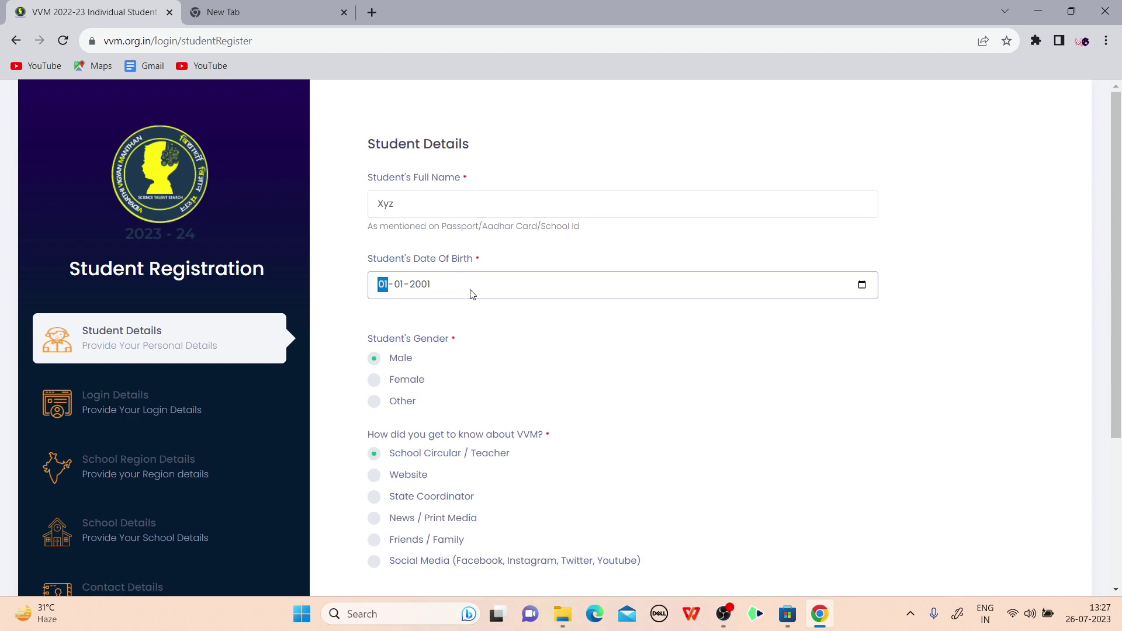
left_click(861, 285)
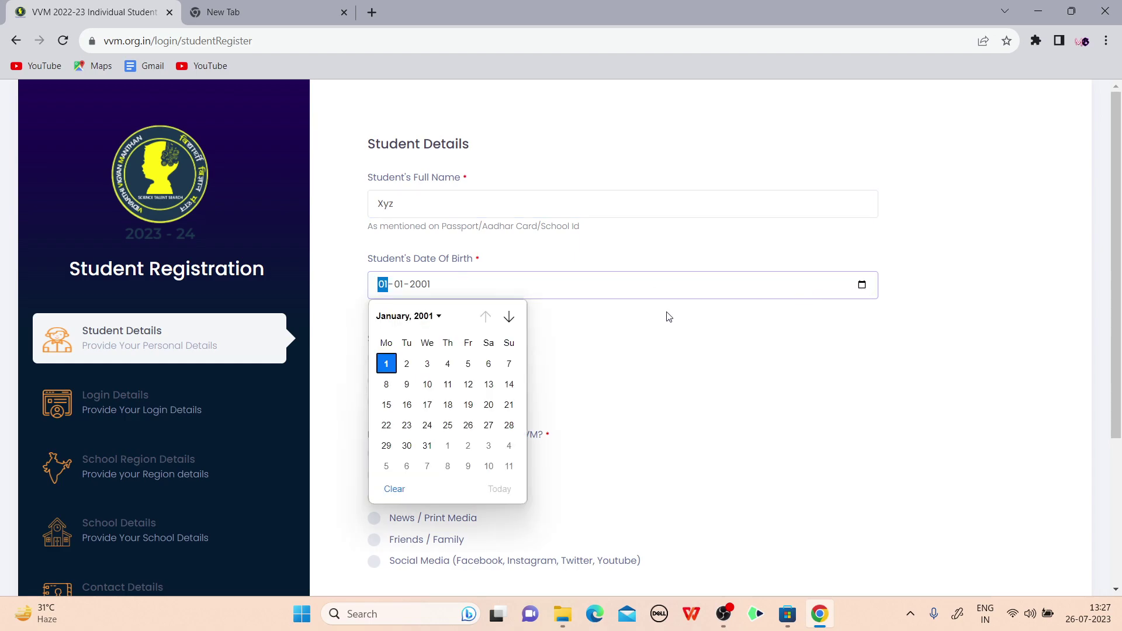
left_click(433, 373)
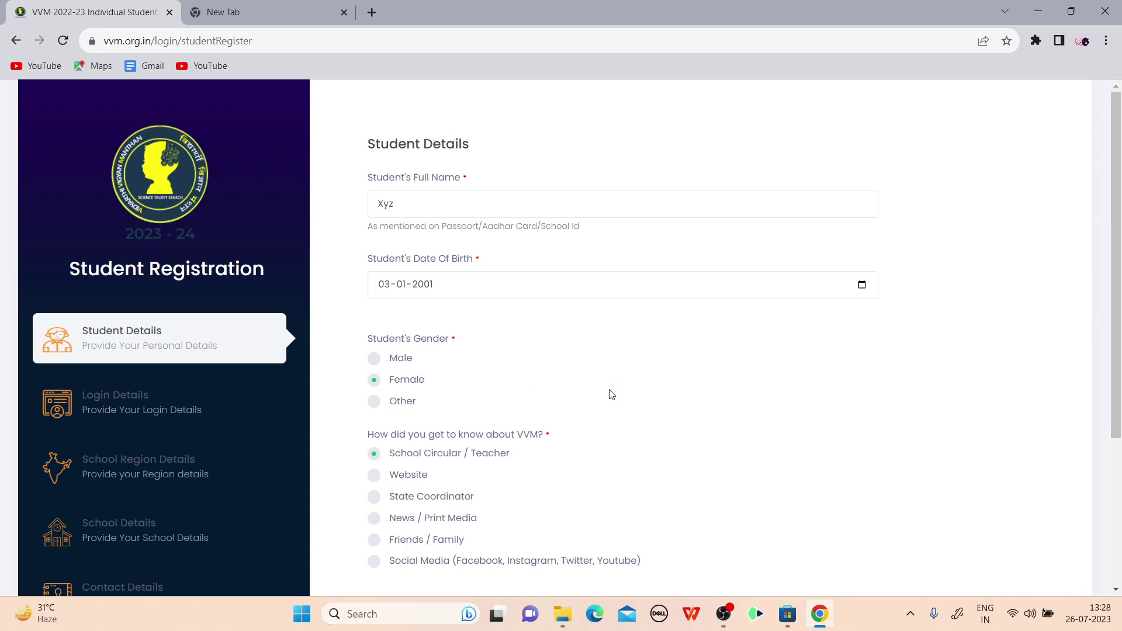
scroll(621, 468, "down", 1)
scroll(608, 355, "down", 2)
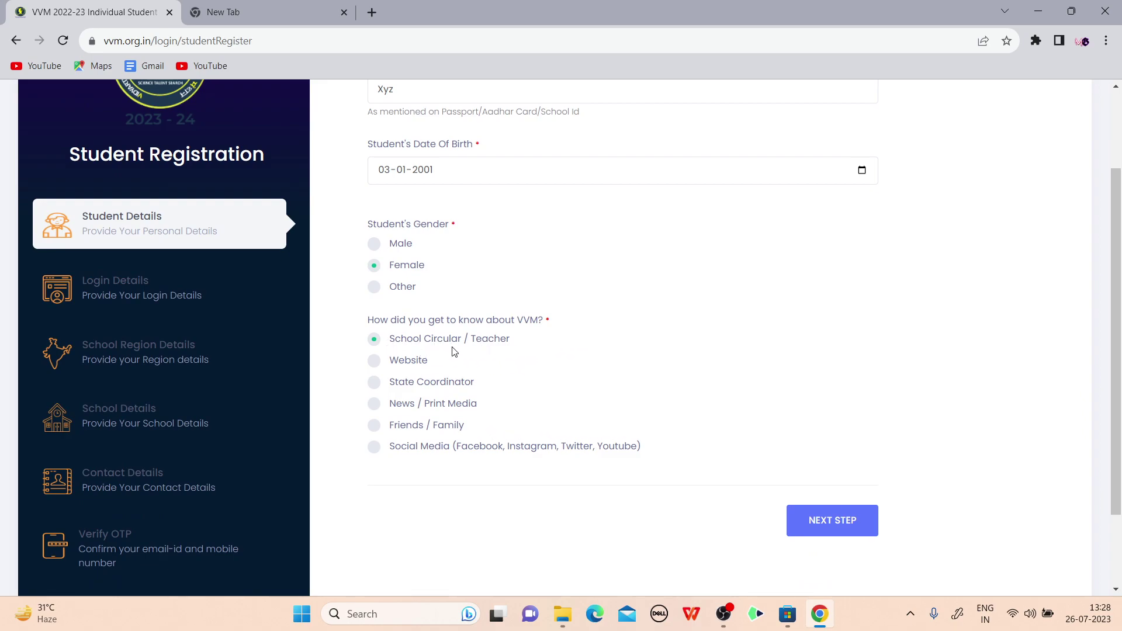
Go to Login Details, enter a strong account password and begin confirming it
left_click(841, 523)
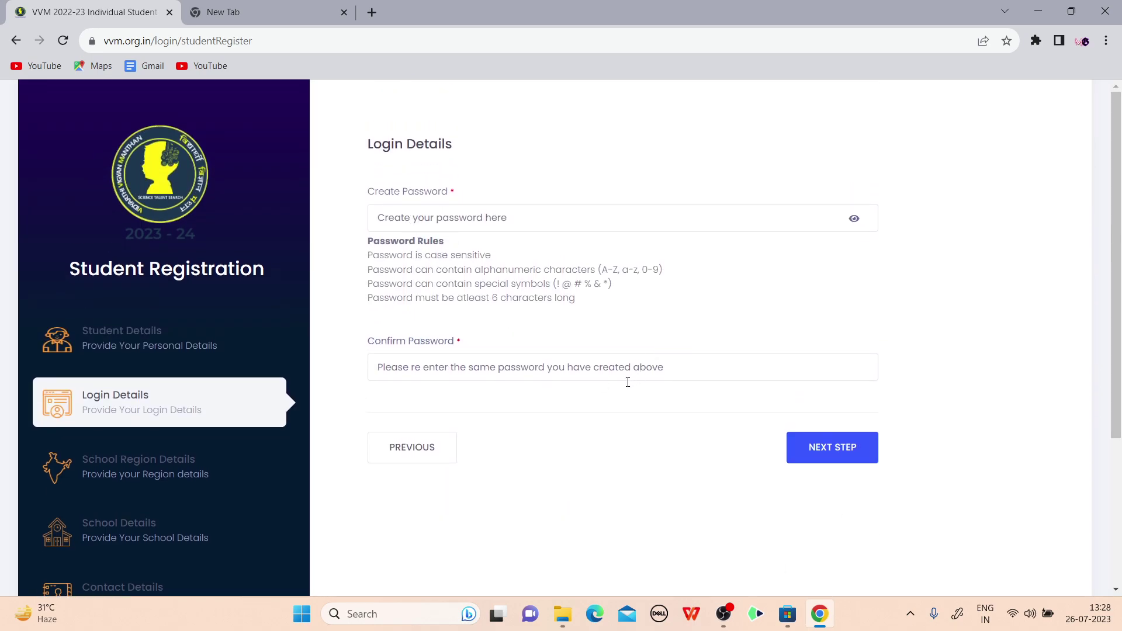
left_click(406, 215)
type("12345")
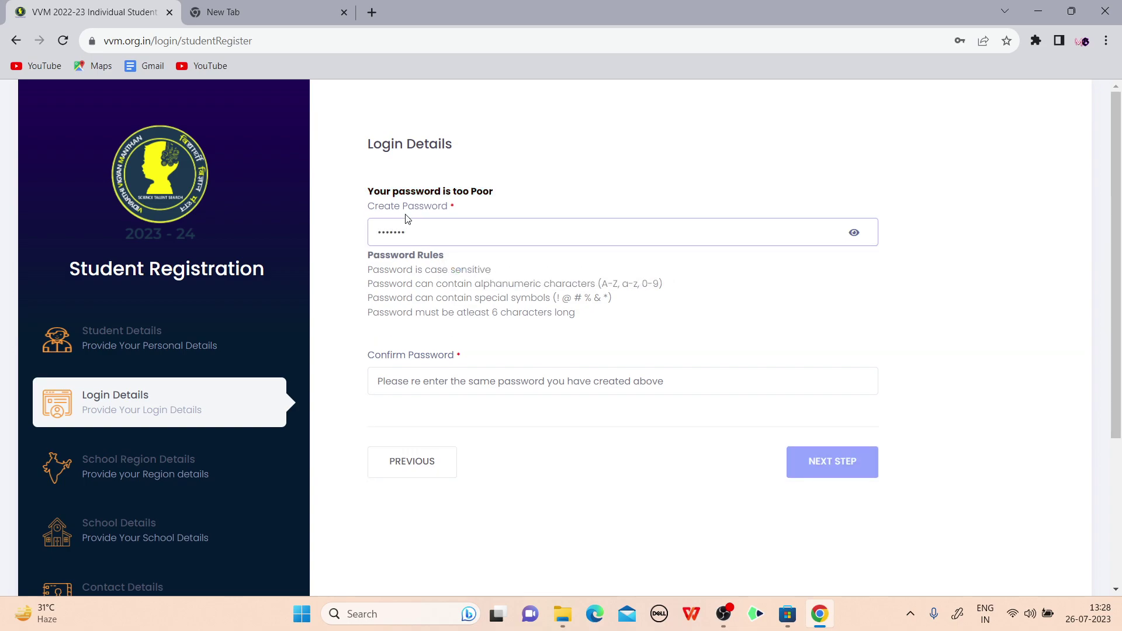
type("678Abc@9")
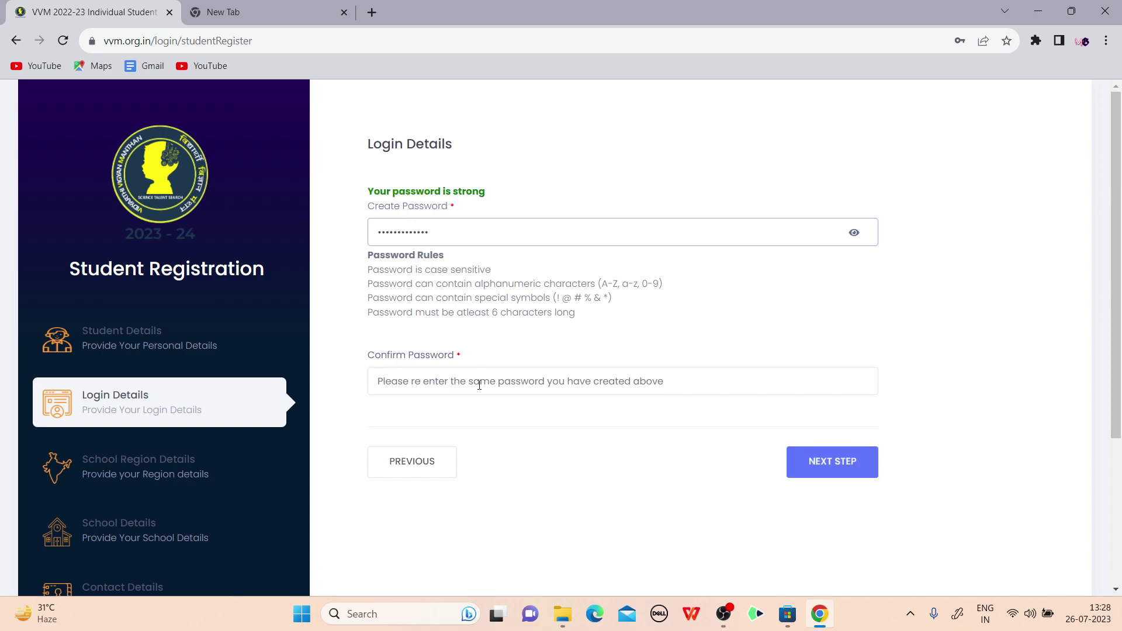
left_click(410, 377)
type("1234")
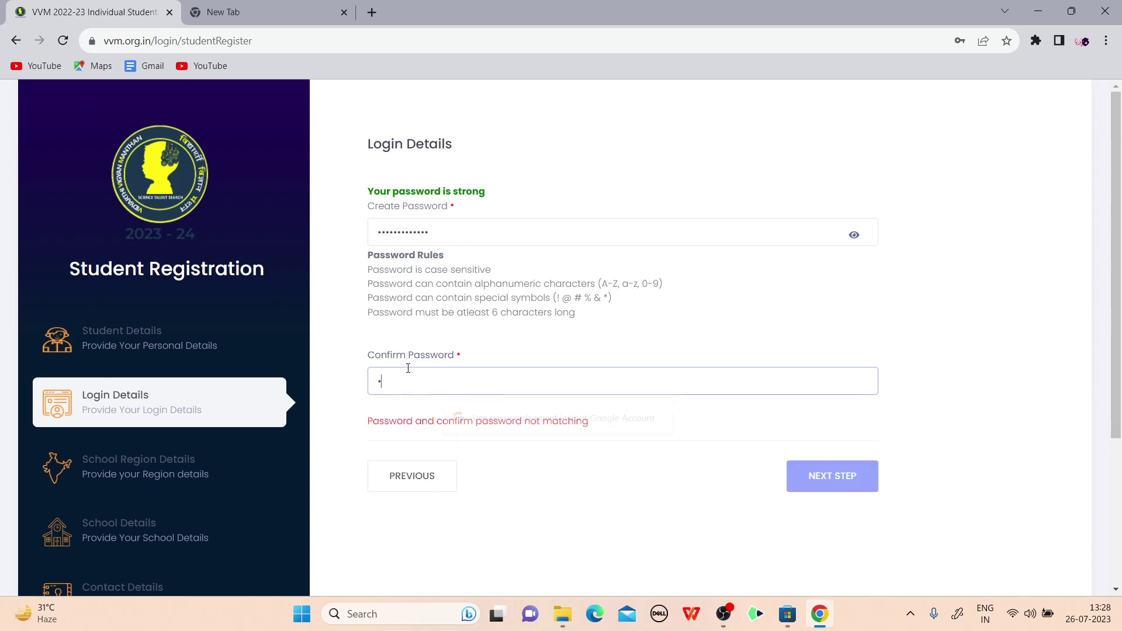
type("567890123")
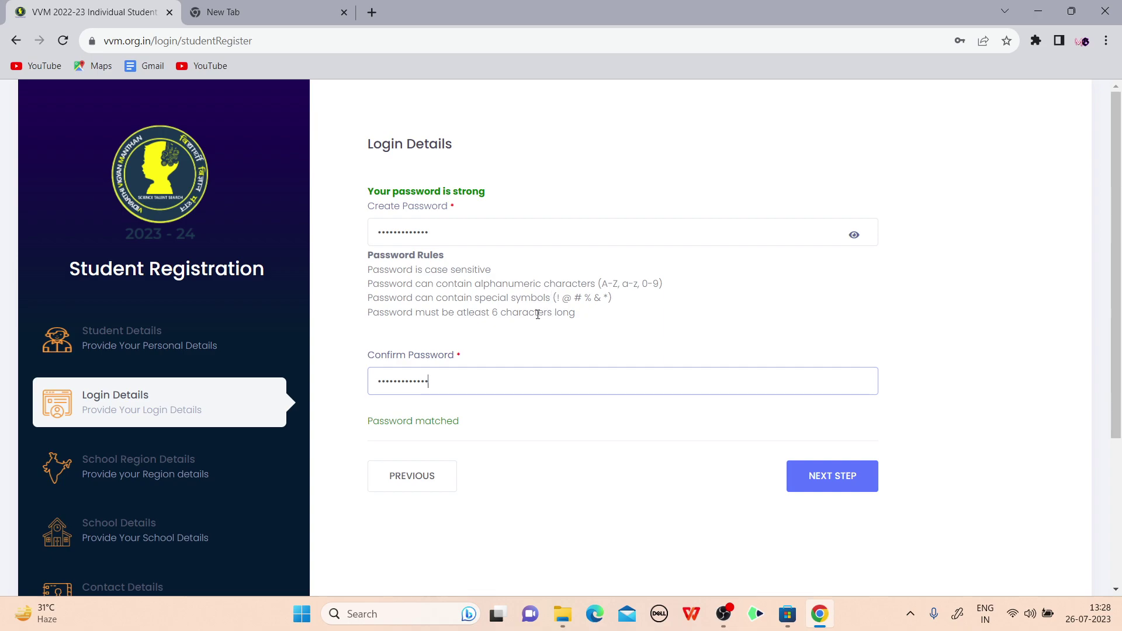
Set the school region to state Rajasthan, district Jodhpur and city Jodhpur
left_click(809, 479)
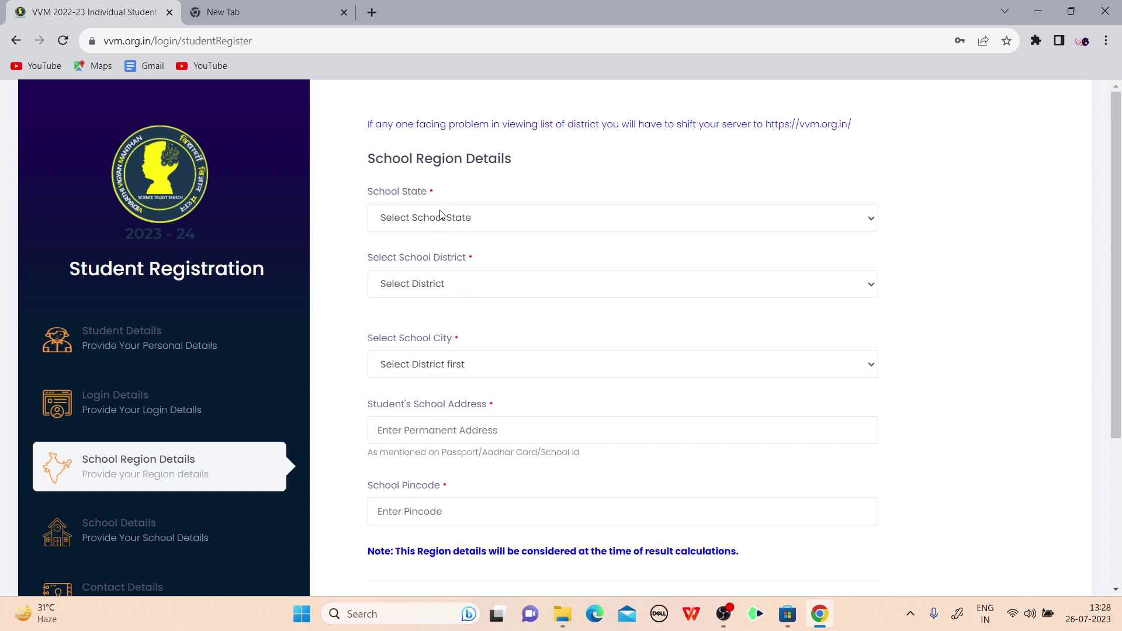
scroll(538, 238, "down", 1)
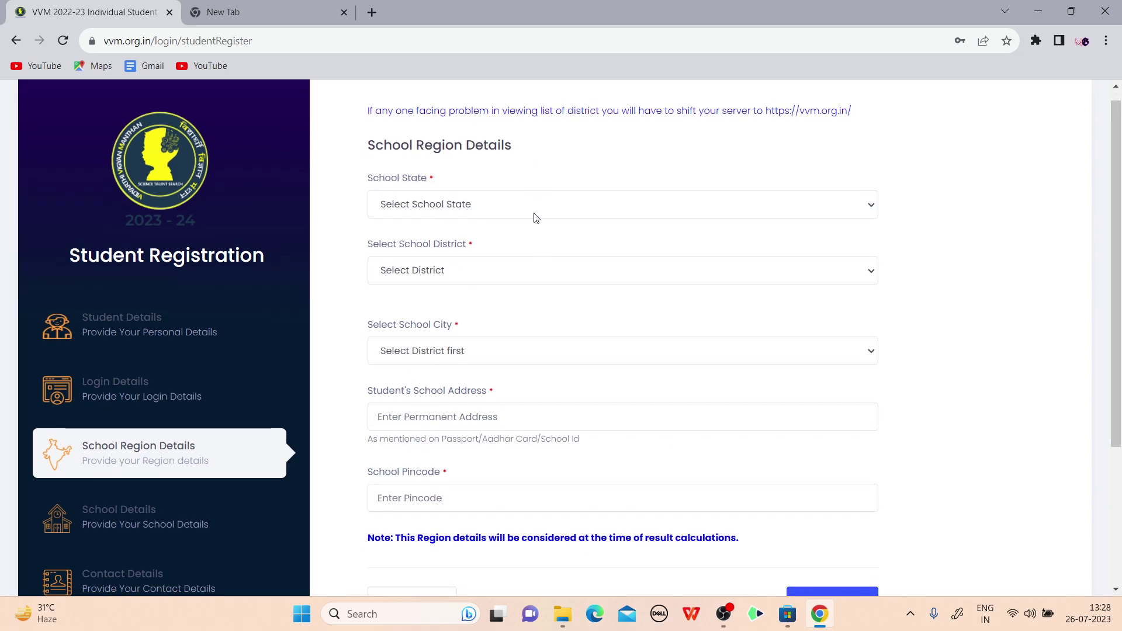
left_click(470, 213)
key("r")
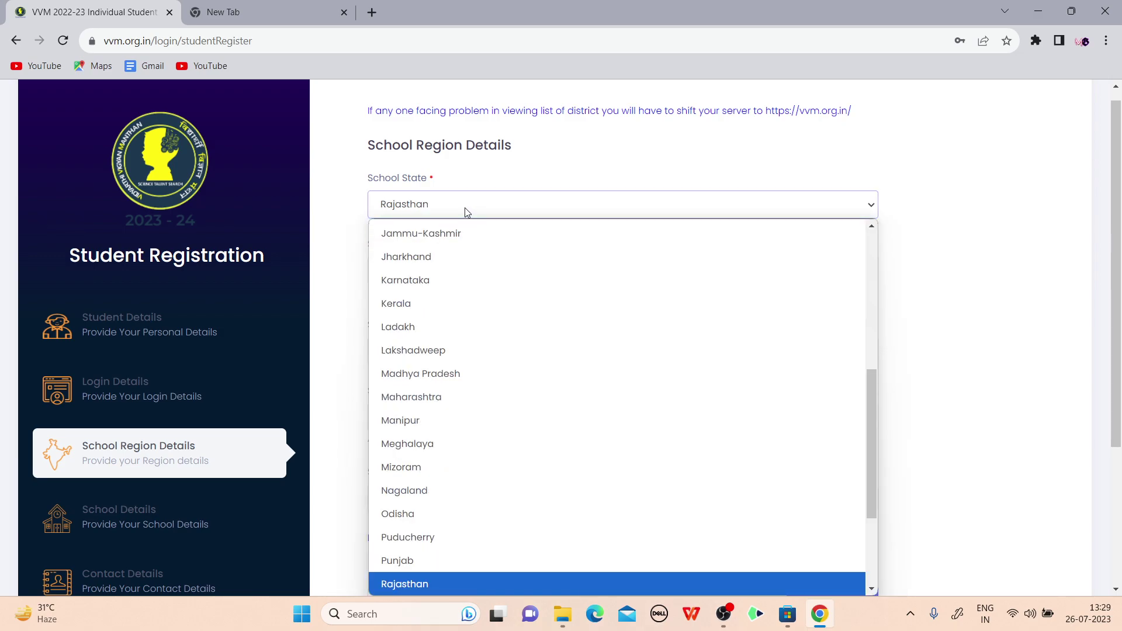
key("Return")
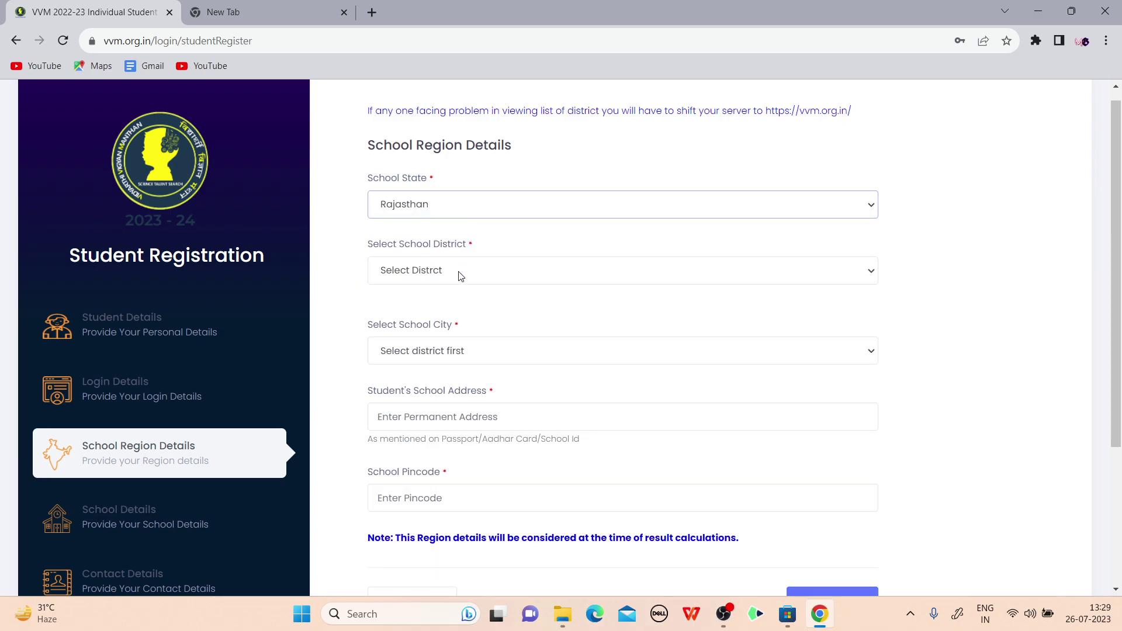
left_click(461, 272)
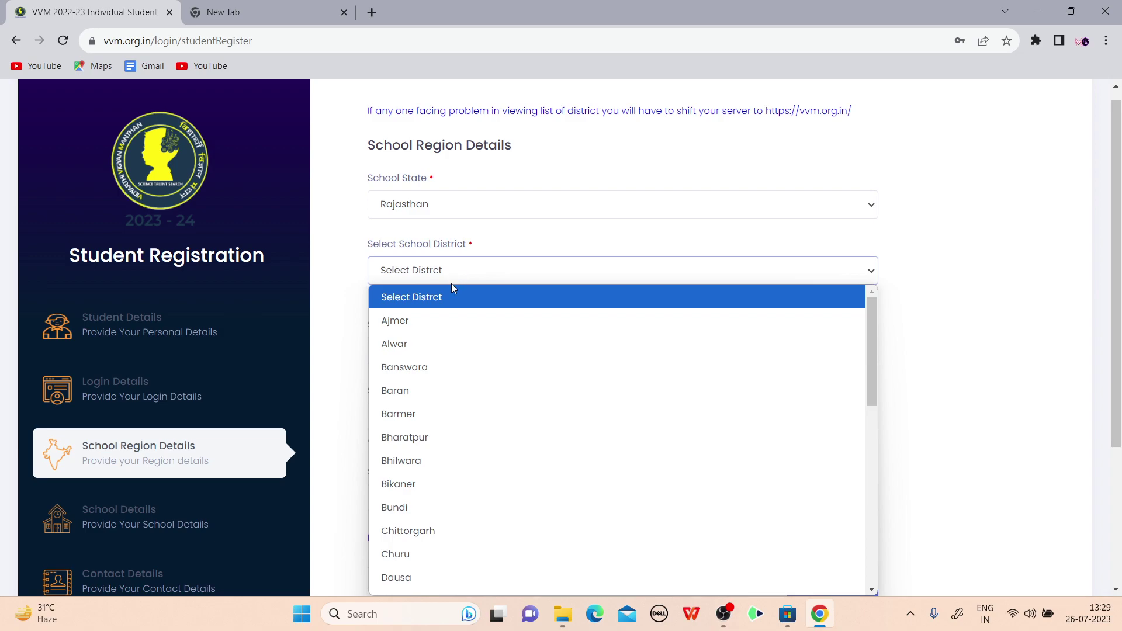
key("j")
key("o")
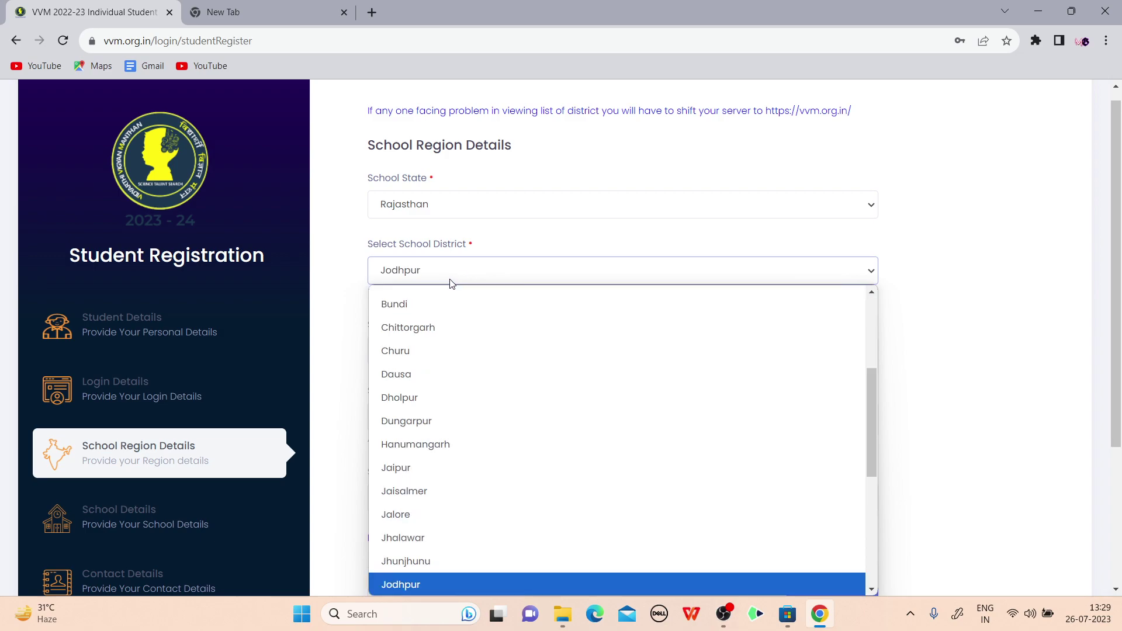
key("Return")
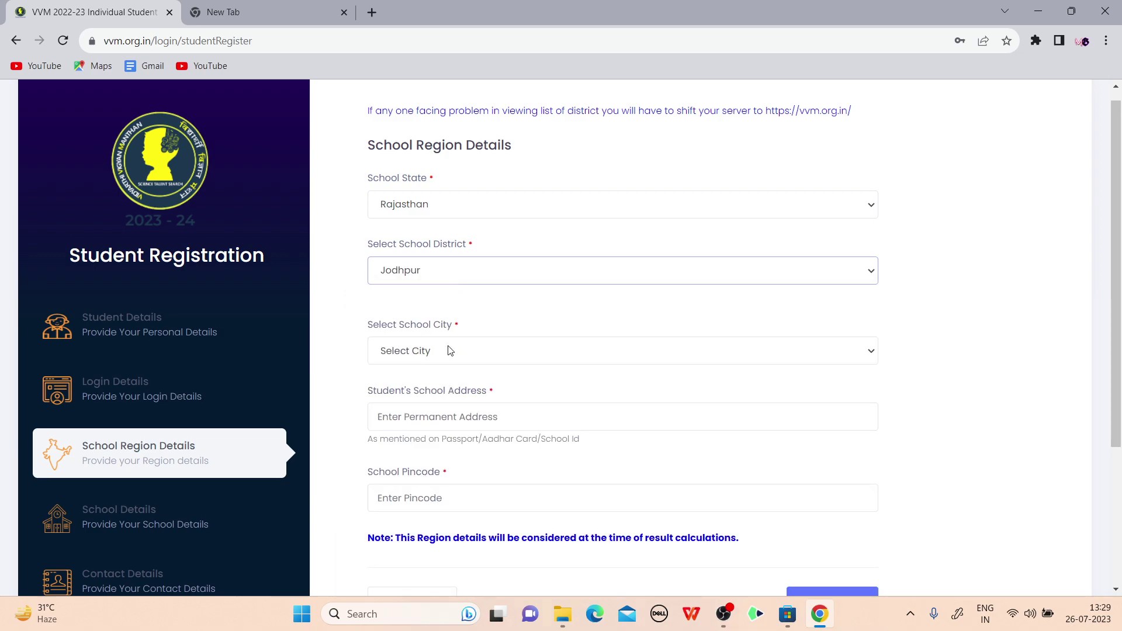
left_click(447, 351)
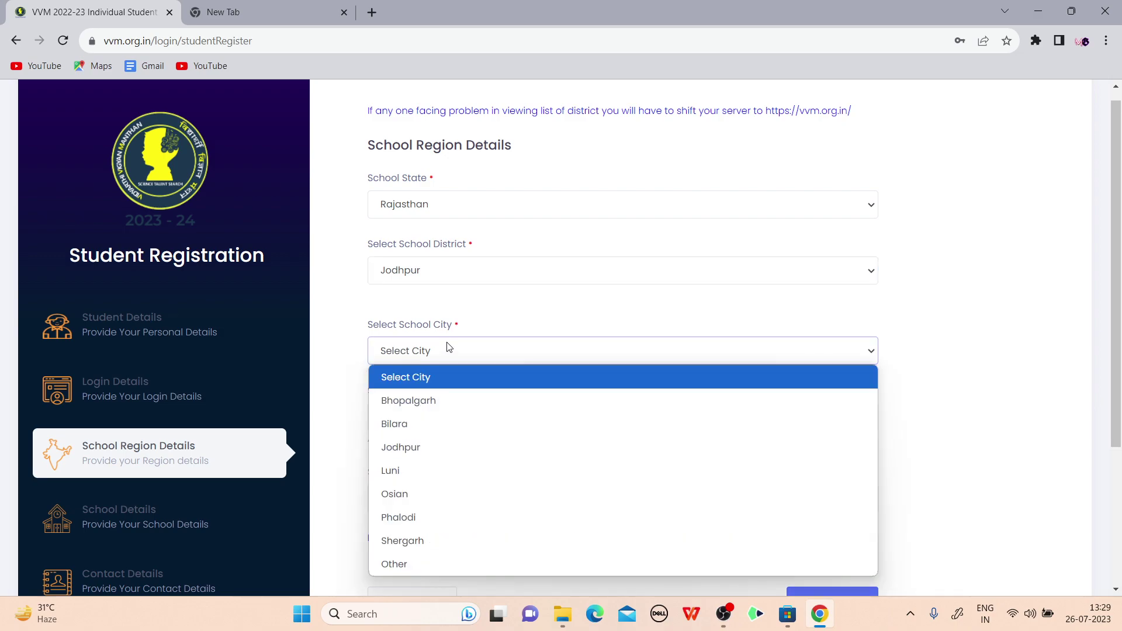
left_click(416, 450)
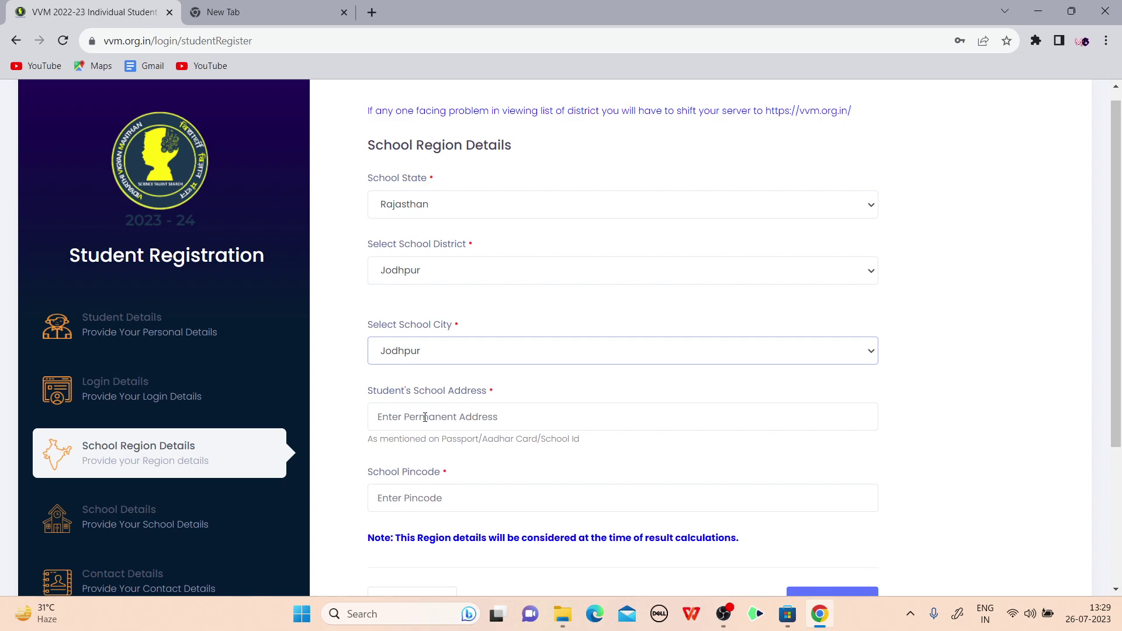
Enter the school's street address and pincode 342001
left_click(425, 417)
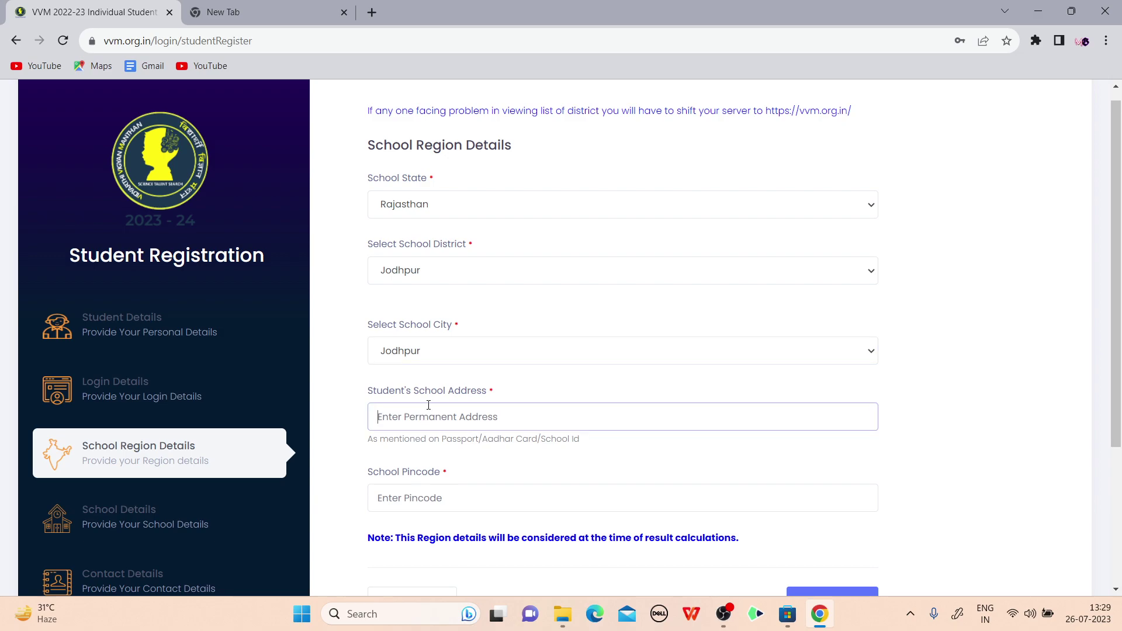
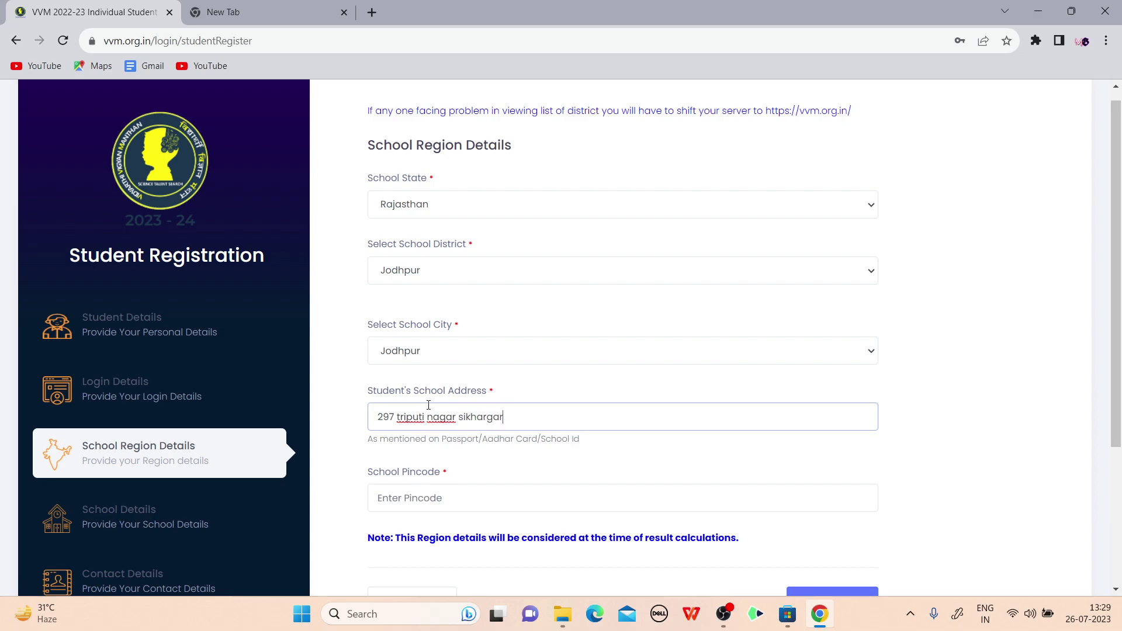
left_click(465, 496)
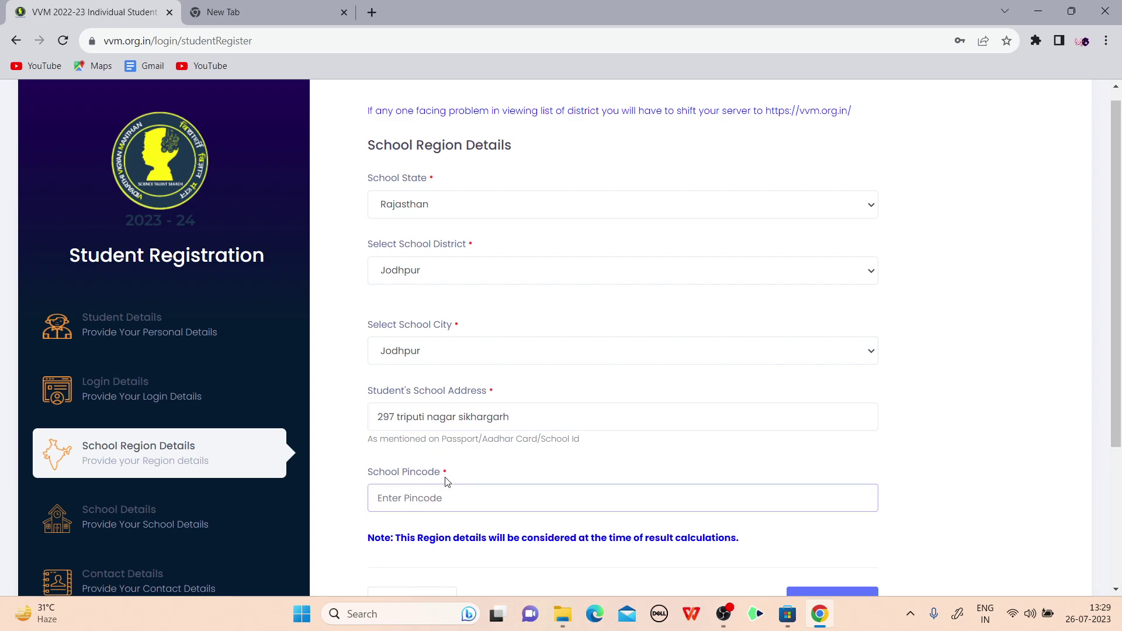
type("342001")
scroll(894, 436, "down", 2)
Set board CBSE, category Other and school name Army Public School Jodhpur
left_click(835, 489)
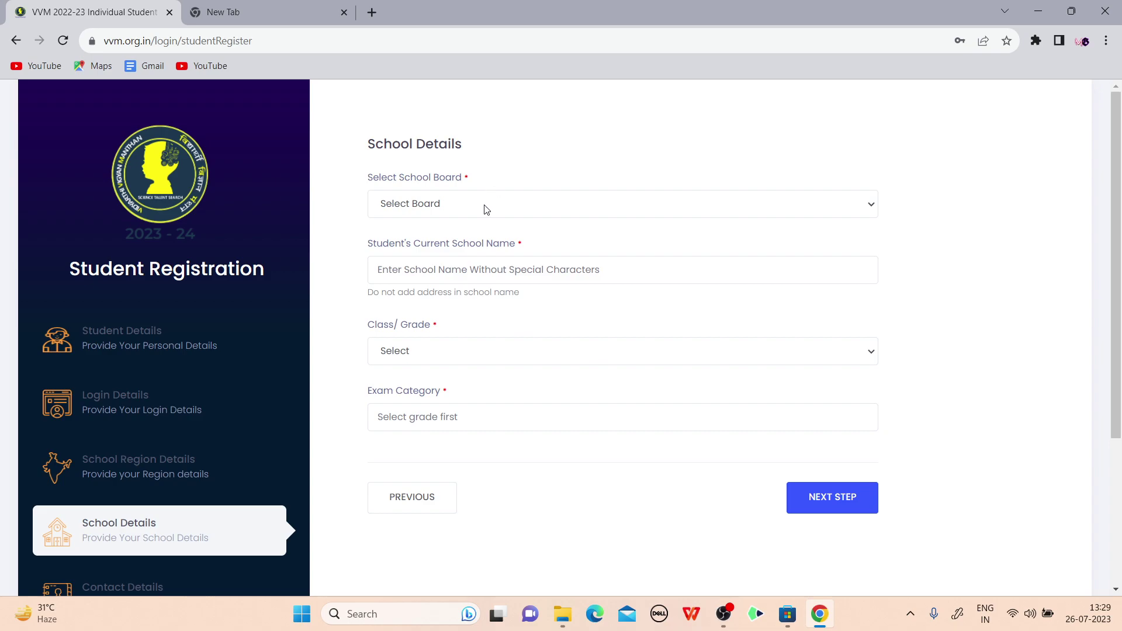
left_click(465, 206)
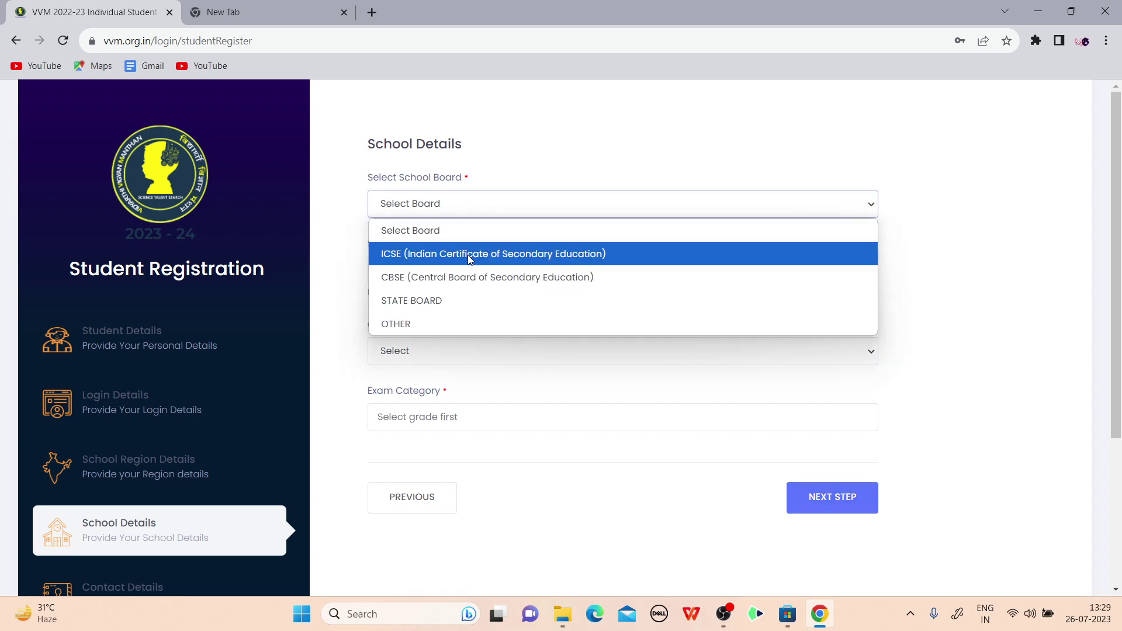
left_click(466, 276)
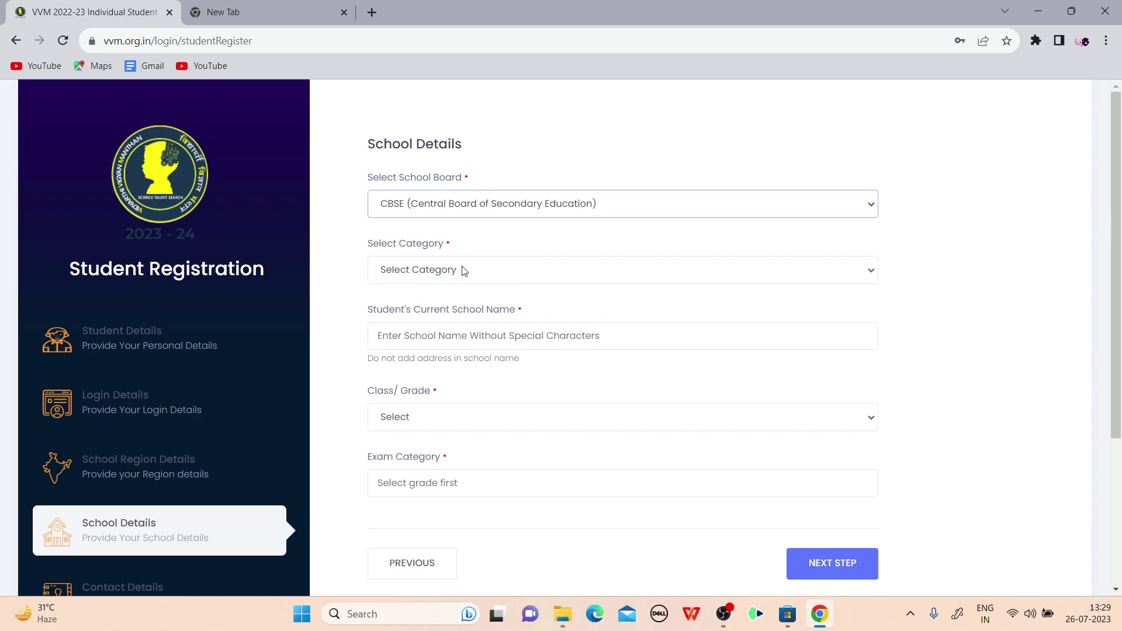
left_click(465, 273)
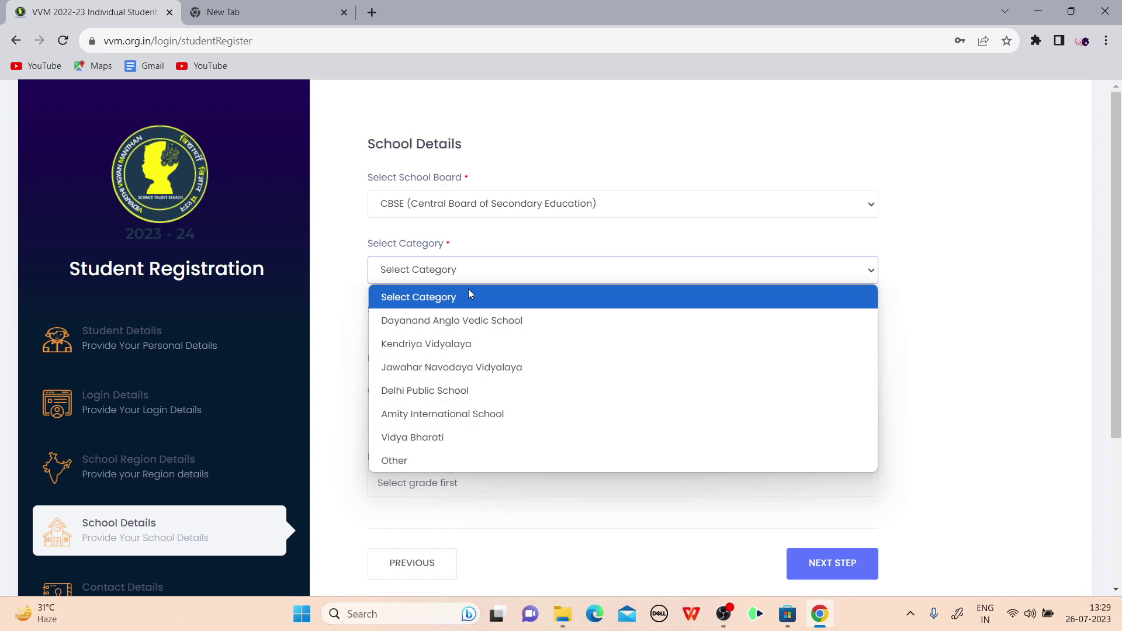
left_click(439, 461)
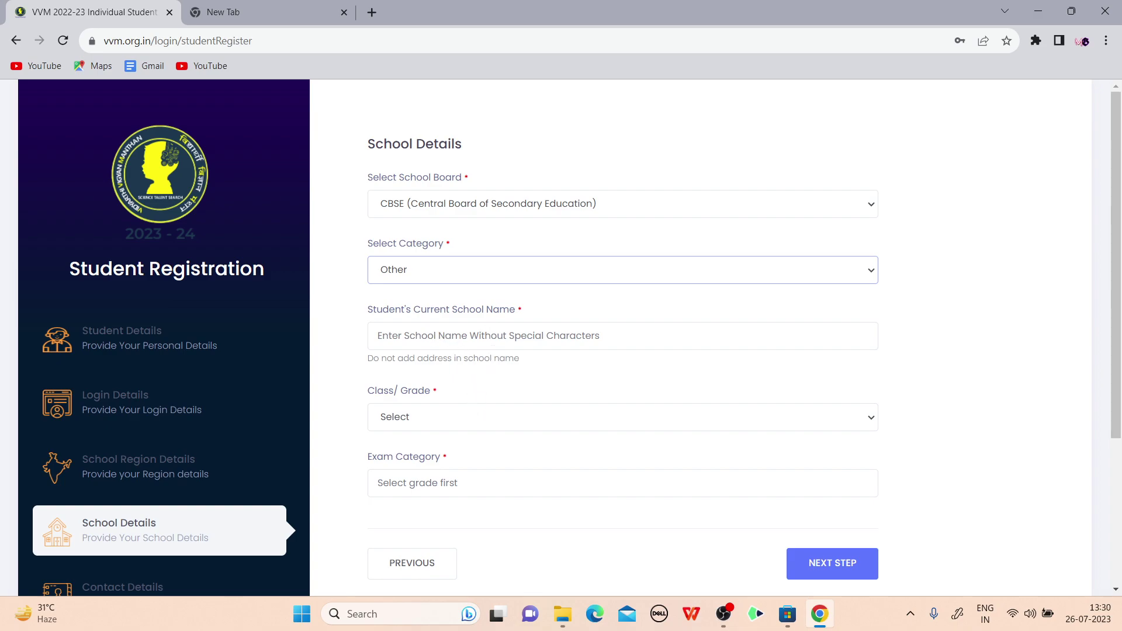
left_click(437, 341)
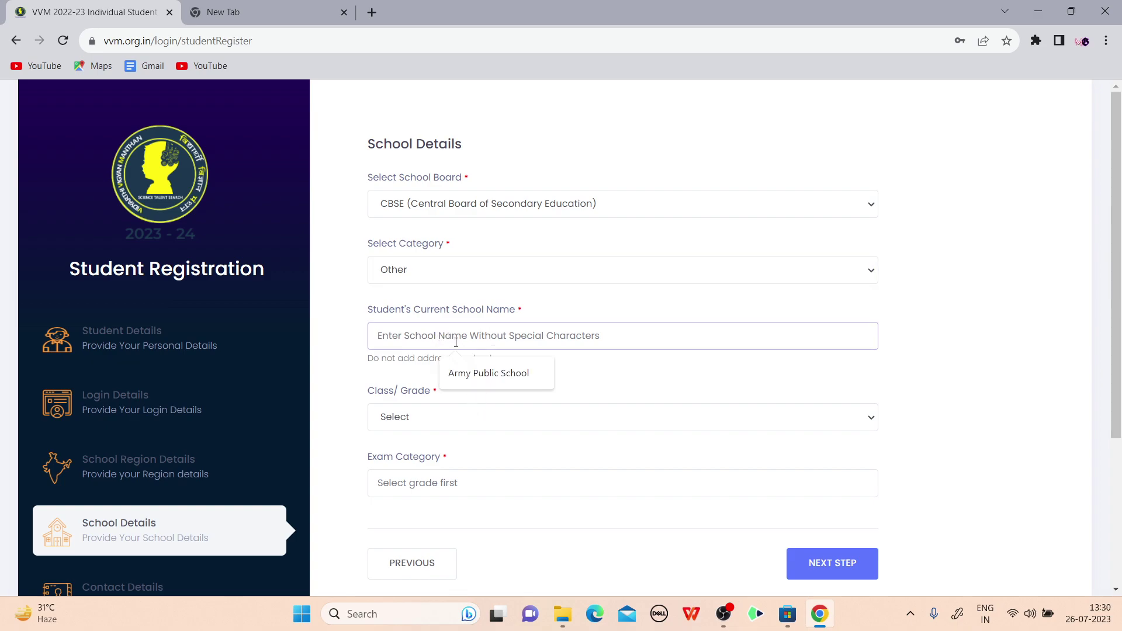
left_click(490, 375)
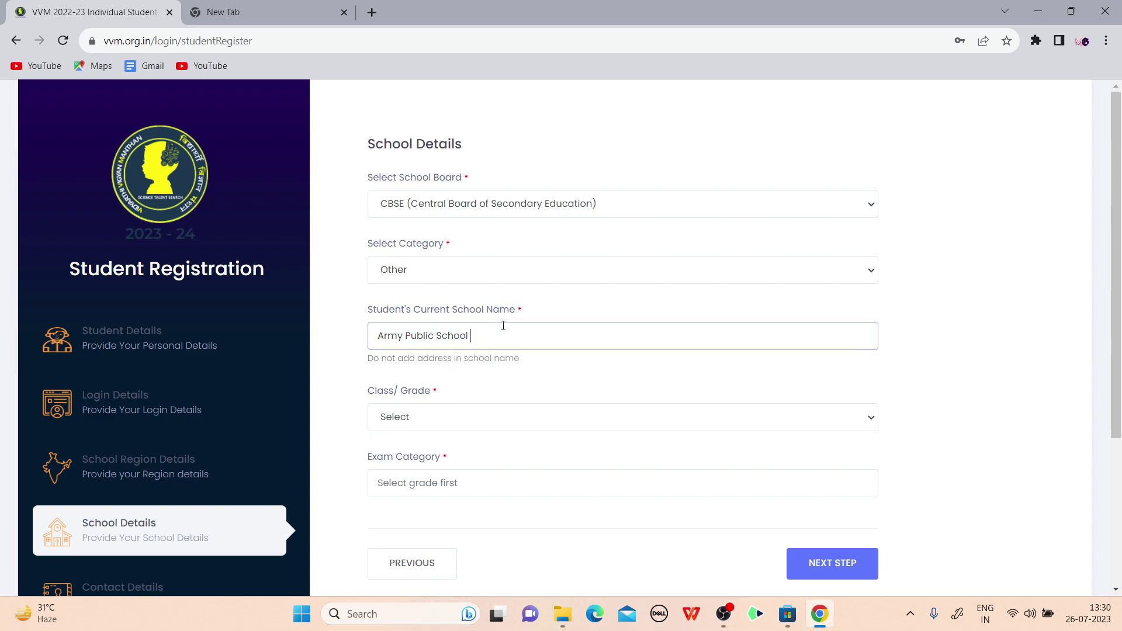
type("Jodhpur")
Set the class to 8 (Junior Group) and proceed to Contact Details
left_click(431, 421)
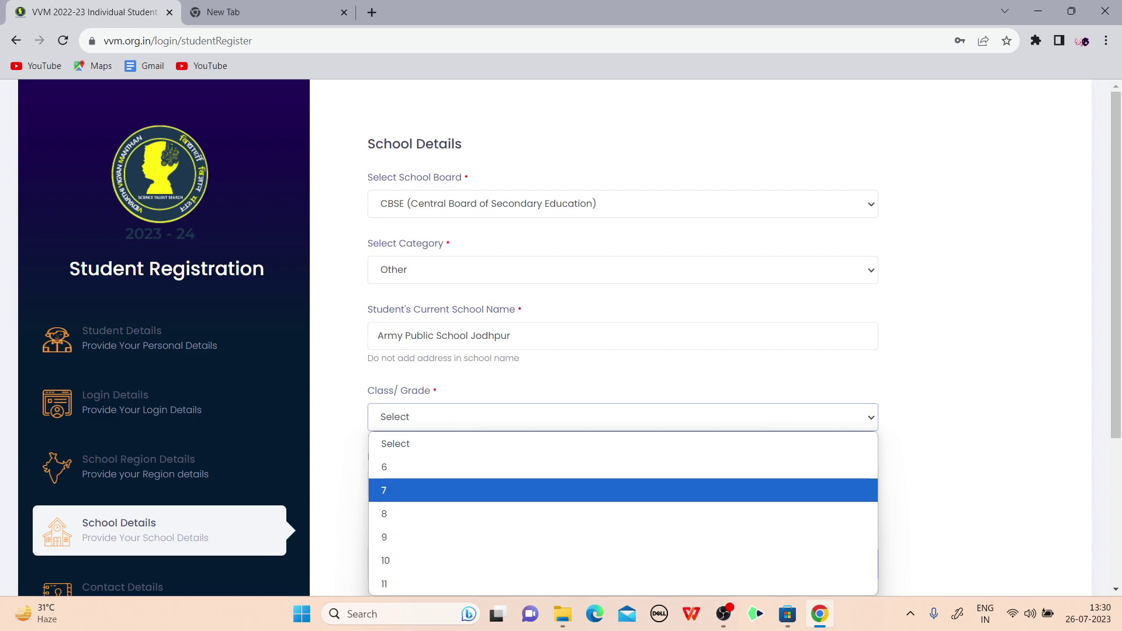
left_click(396, 559)
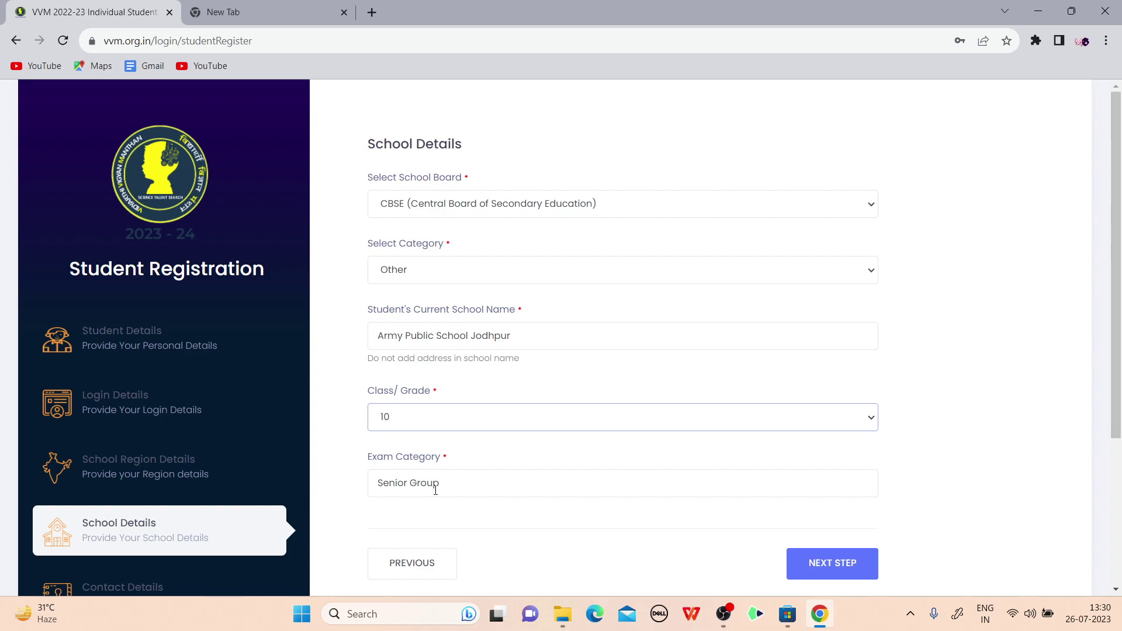
left_click(429, 419)
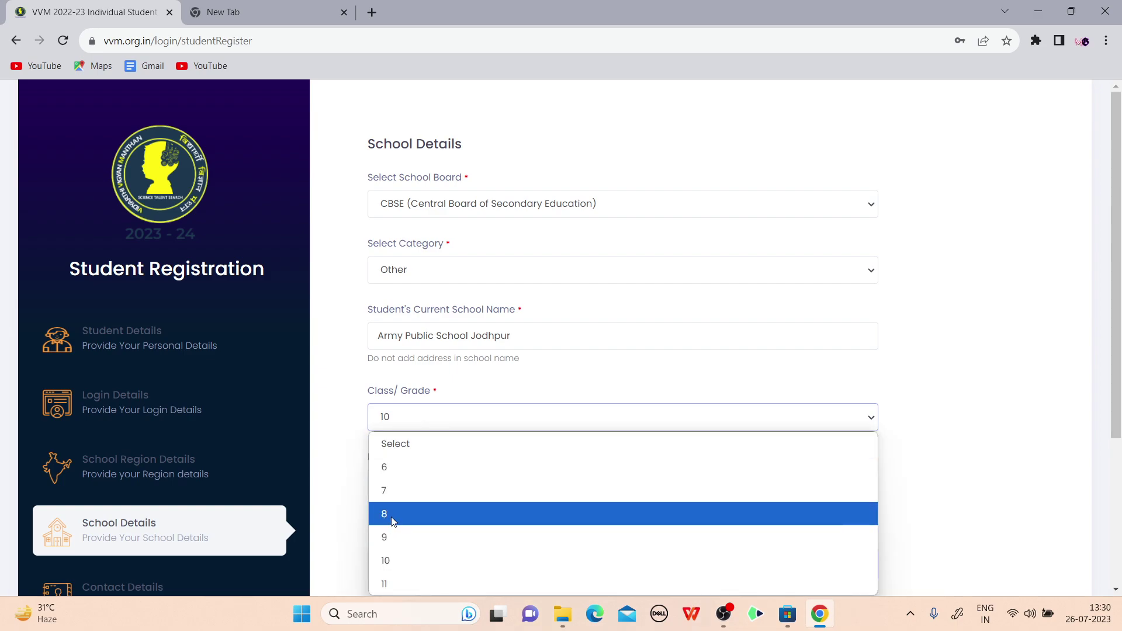
left_click(393, 514)
left_click(433, 425)
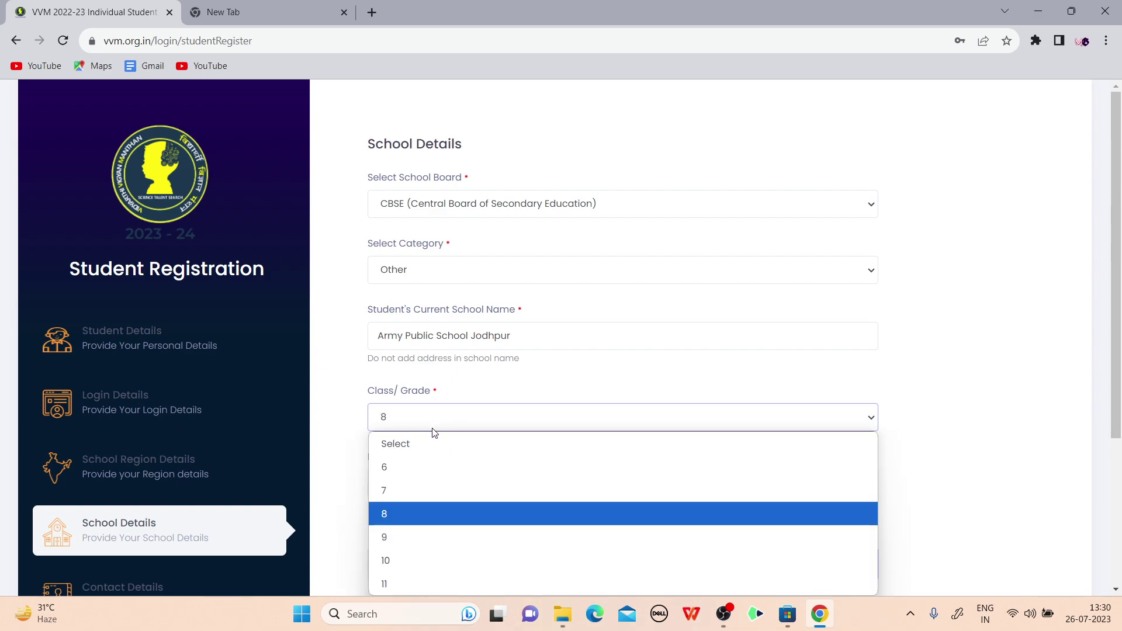
left_click(433, 425)
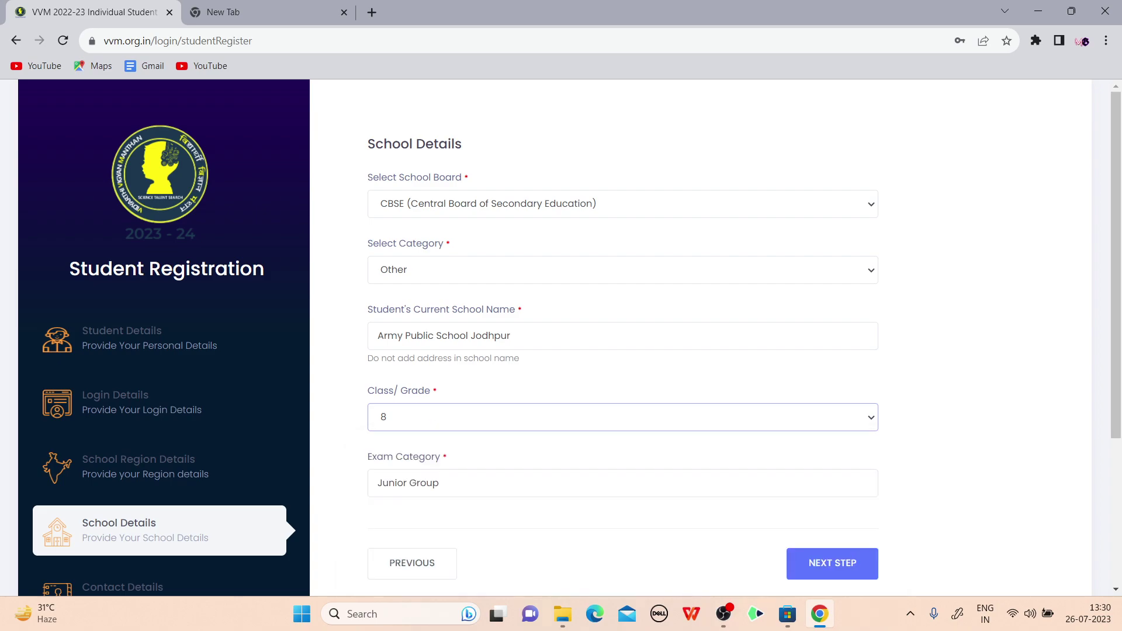
left_click(833, 570)
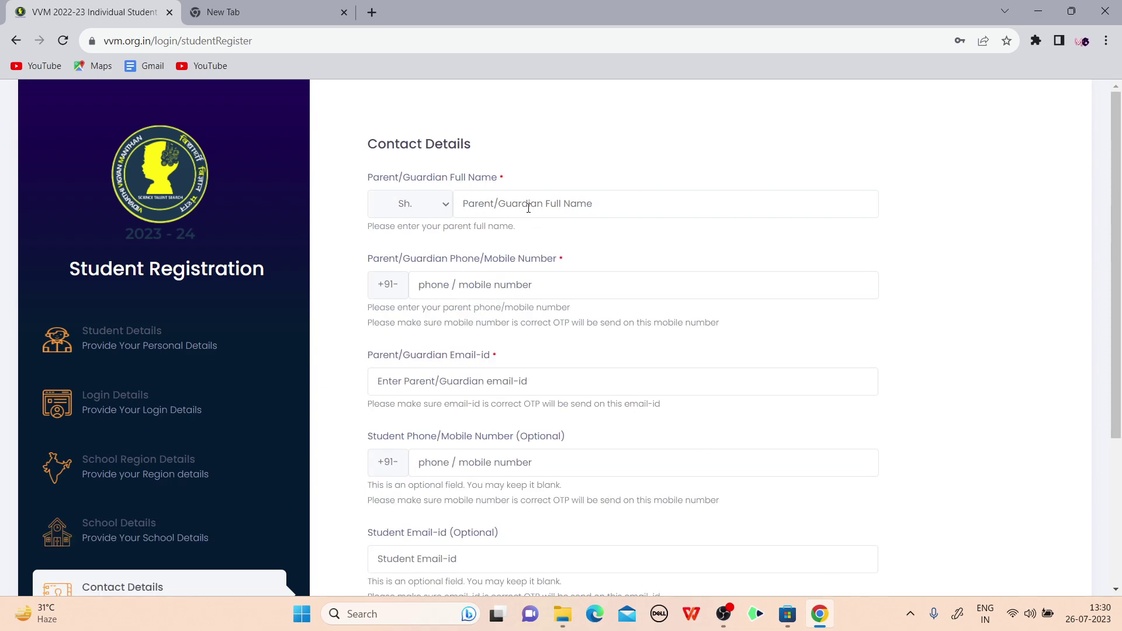
Fill the parent/guardian's full name and phone number from the browser's autofill suggestions
scroll(527, 212, "down", 1)
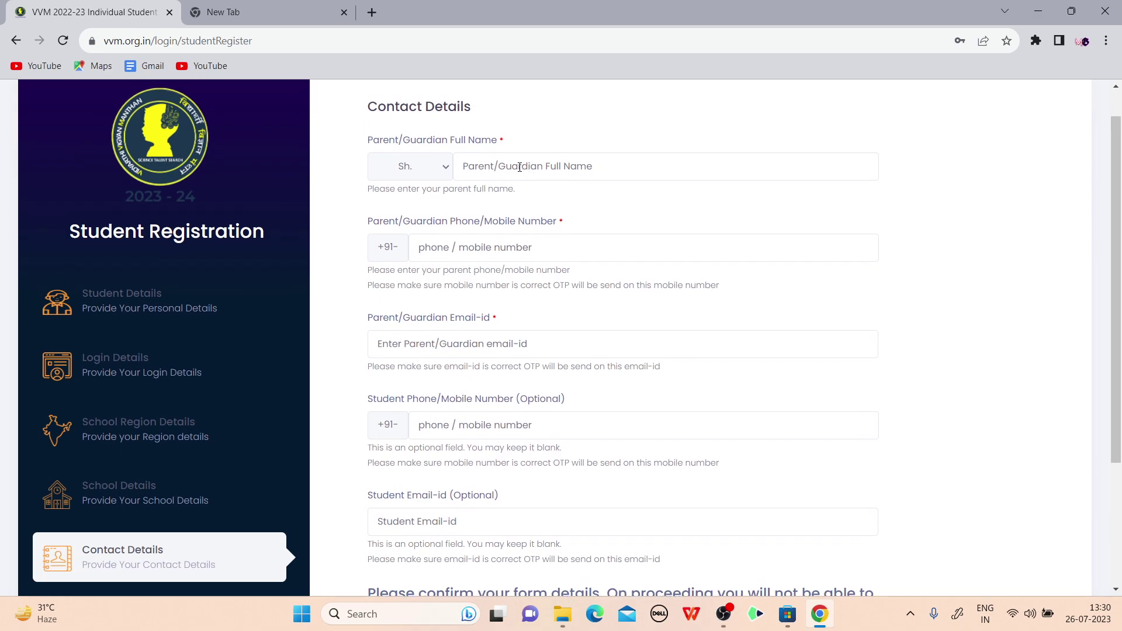
scroll(520, 167, "up", 1)
left_click(532, 175)
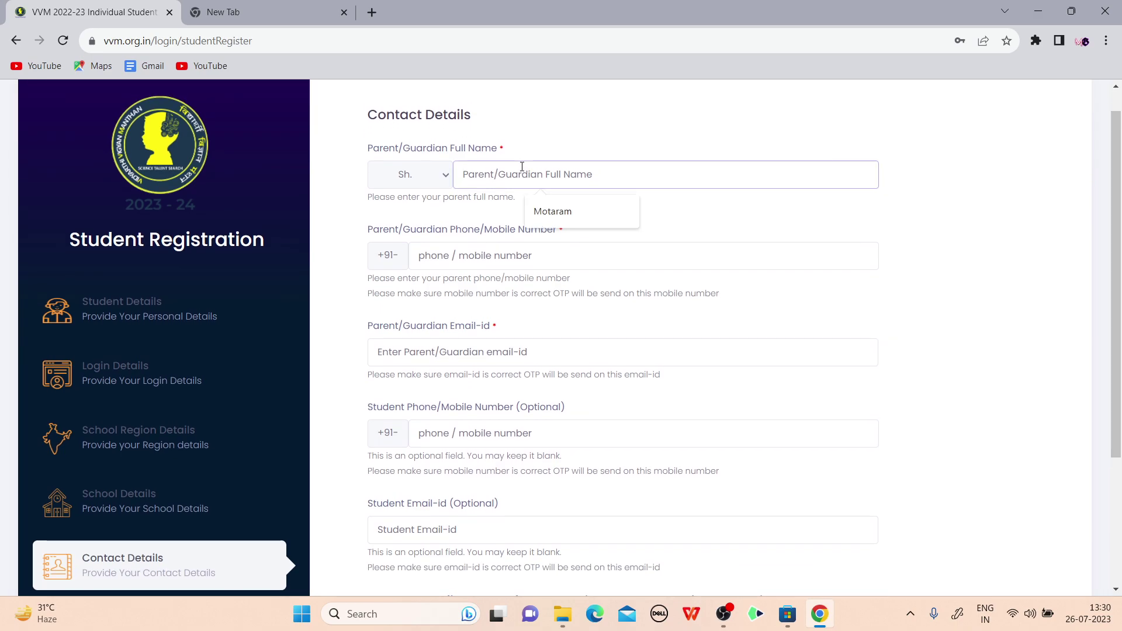
left_click(553, 211)
left_click(492, 255)
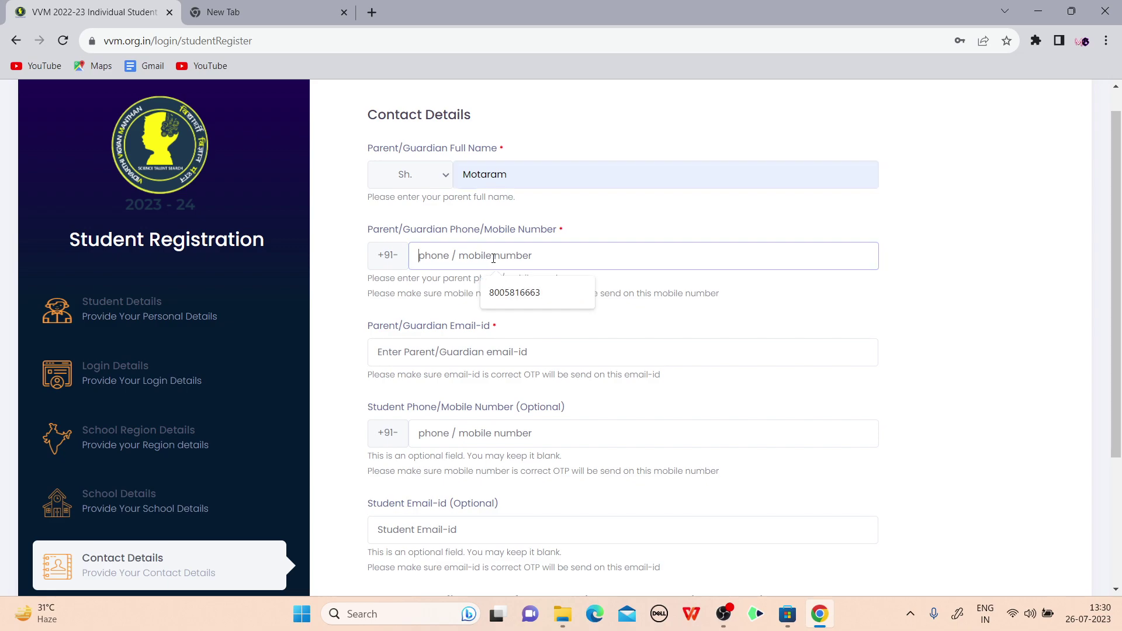
left_click(518, 295)
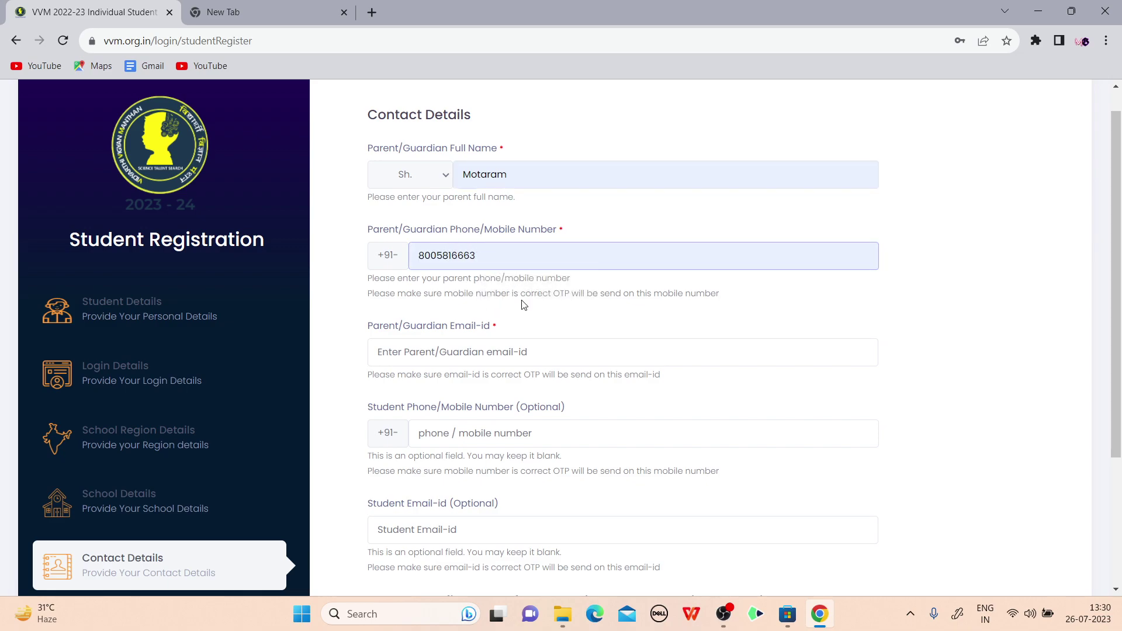
Fill the parent/guardian's e-mail address from its autofill suggestion
scroll(521, 318, "down", 1)
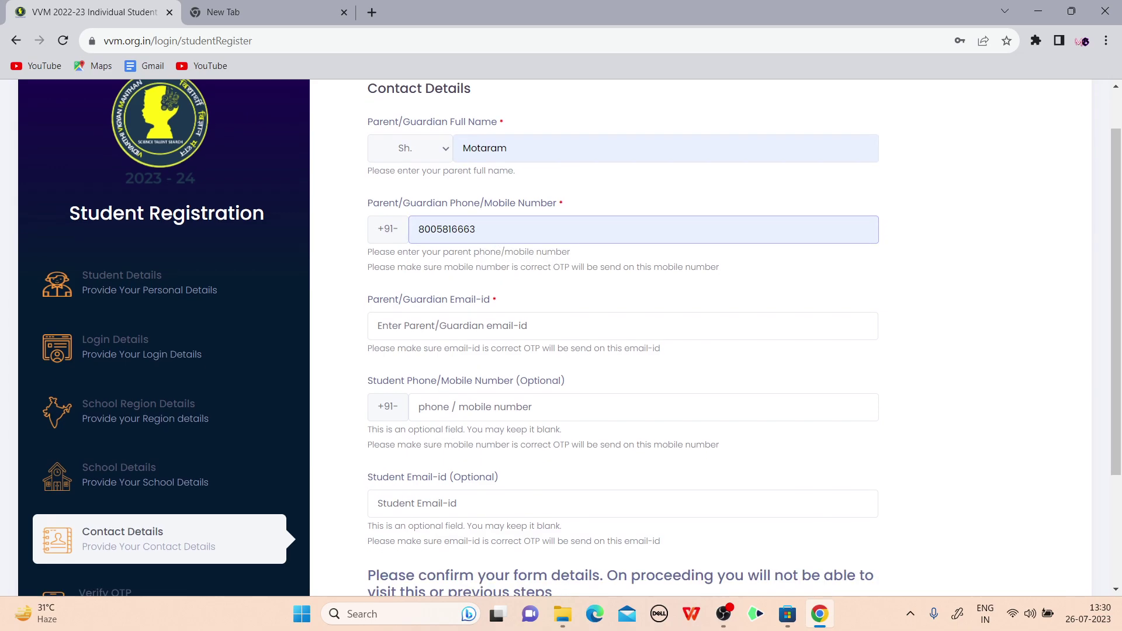
scroll(507, 234, "down", 1)
left_click(503, 292)
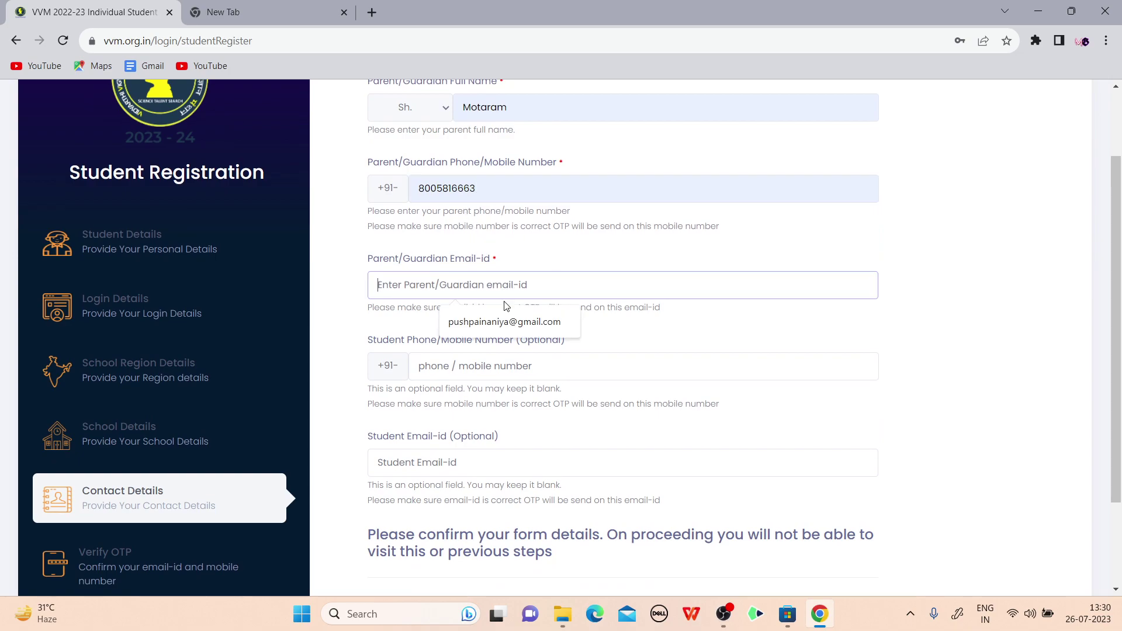
left_click(541, 320)
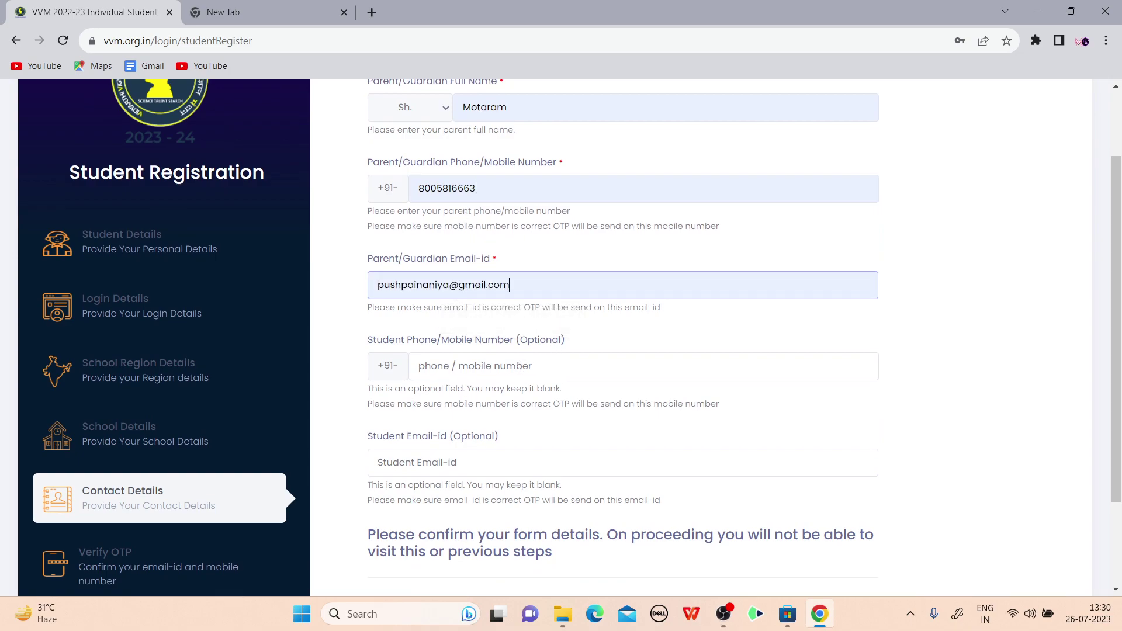
scroll(520, 367, "down", 2)
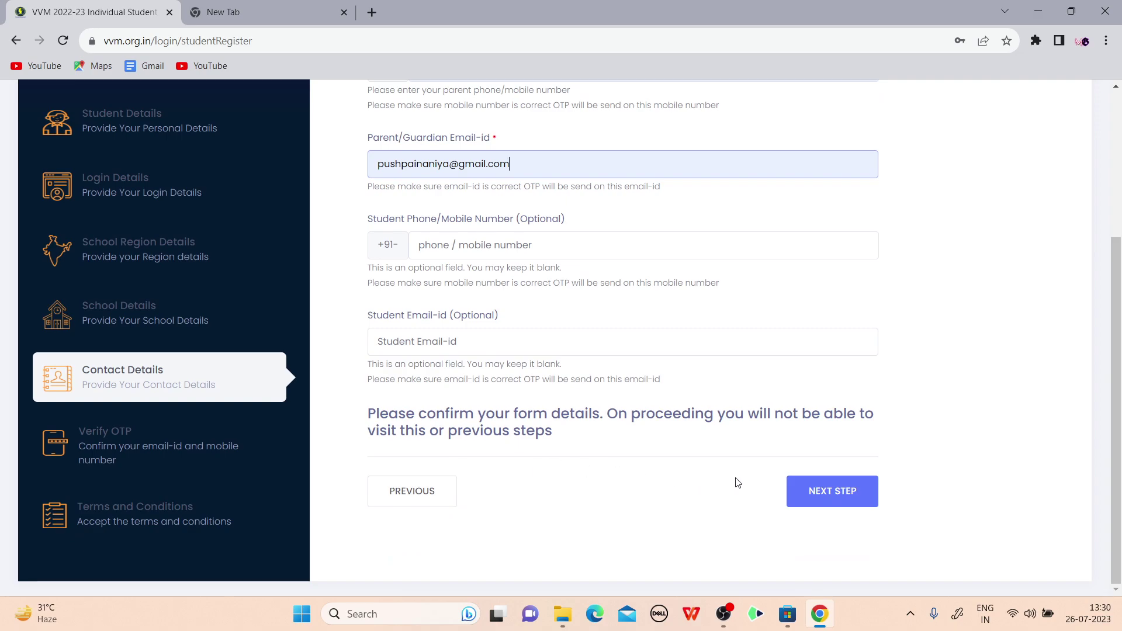
Submit the contact details with NEXT STEP and place the cursor in the Email OTP field
left_click(808, 492)
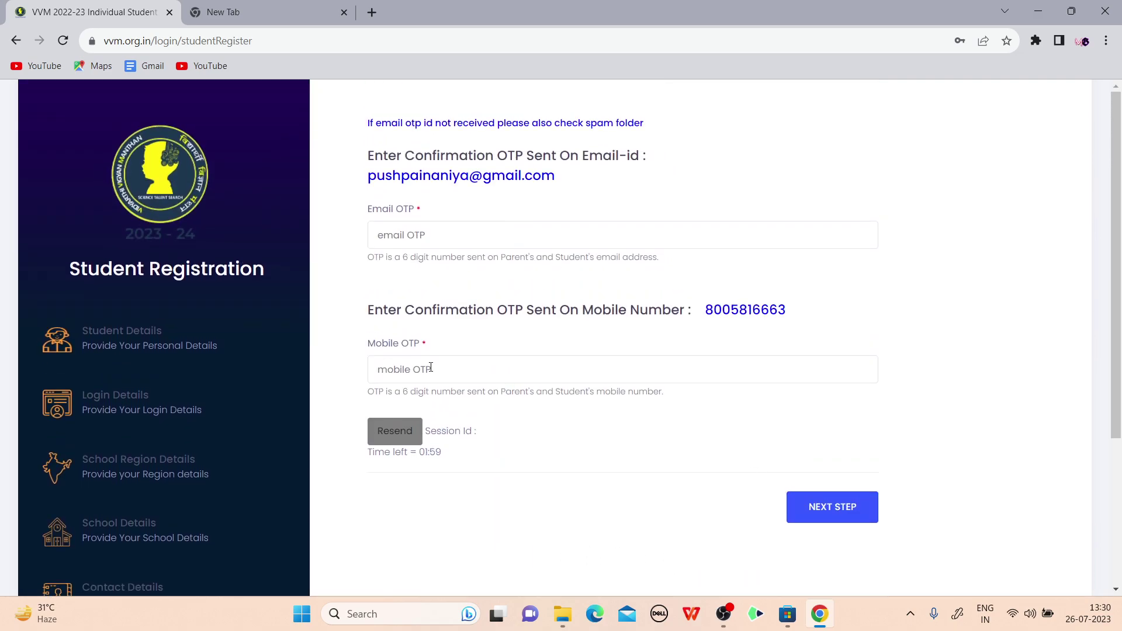
left_click(430, 235)
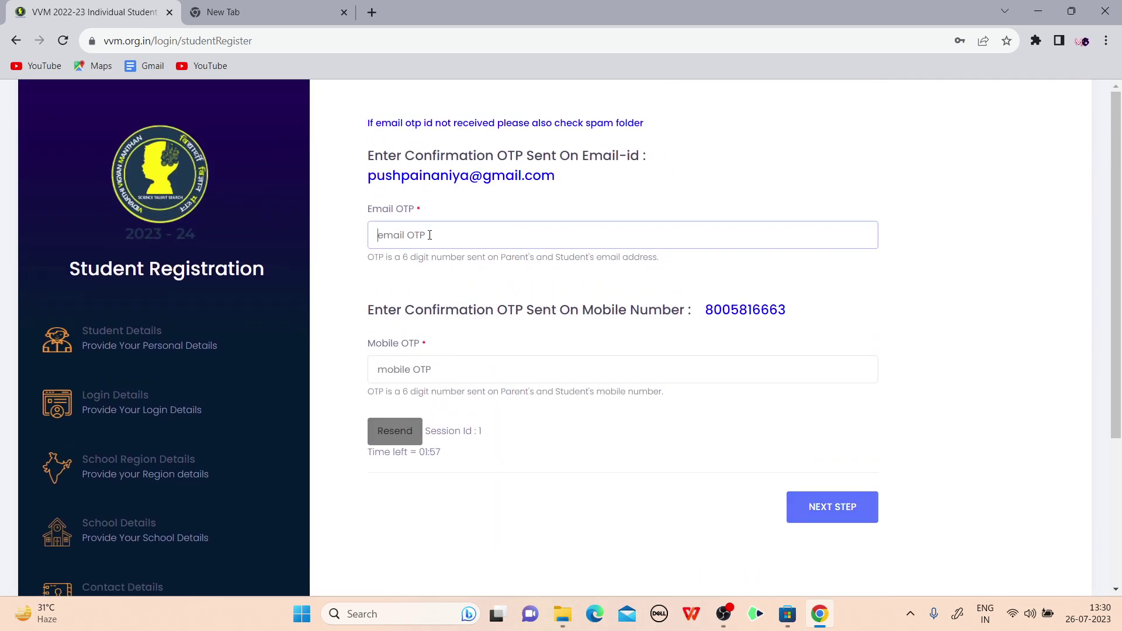